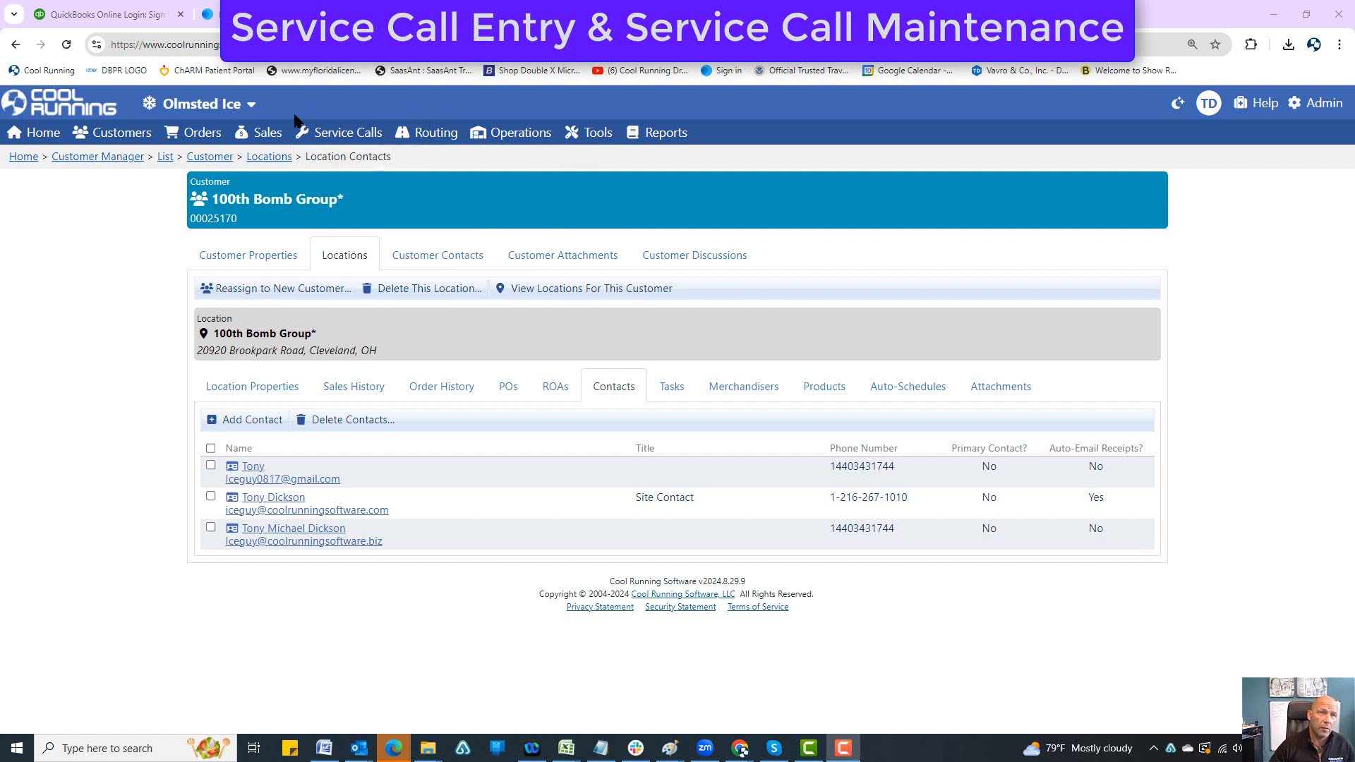
Step: Start a new service call entry for the customer location 100th Bomb Group* and proceed to its options
mouse_move(332, 134)
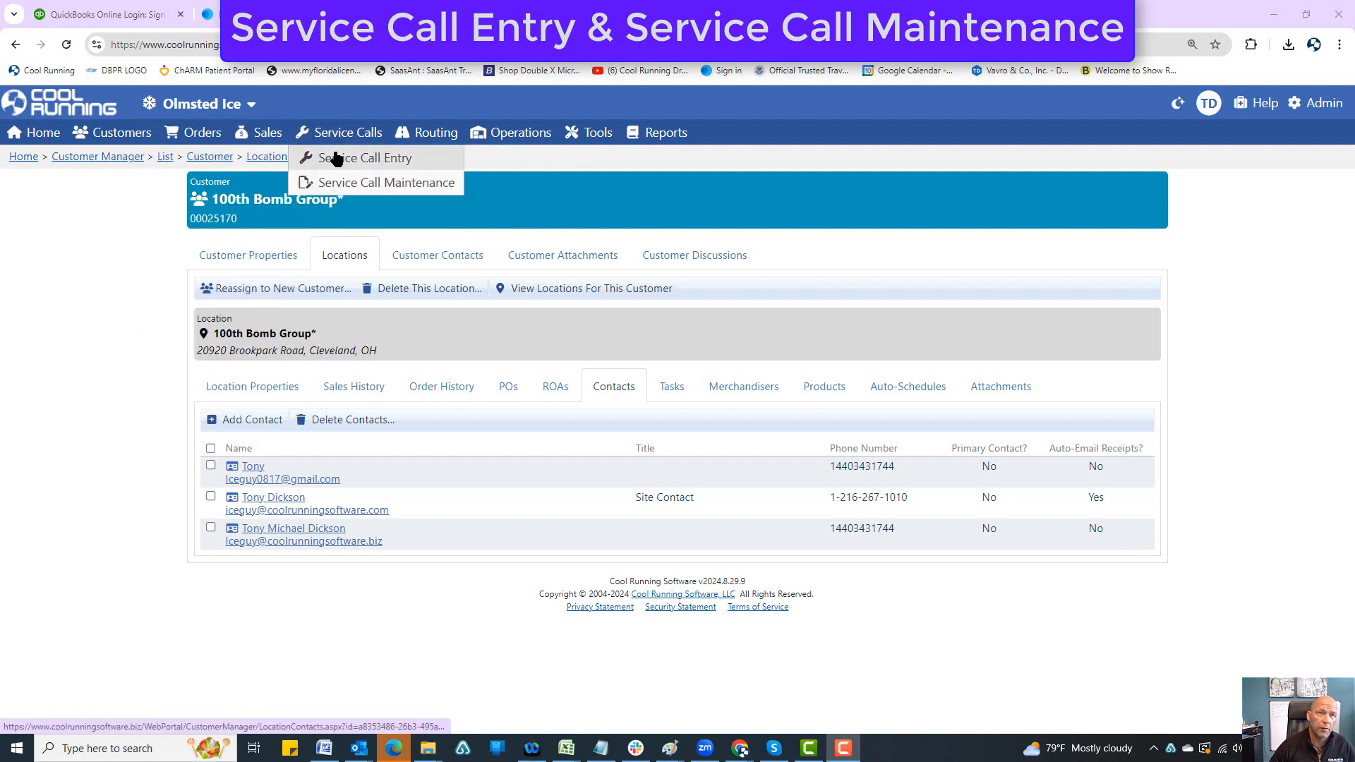
click(310, 158)
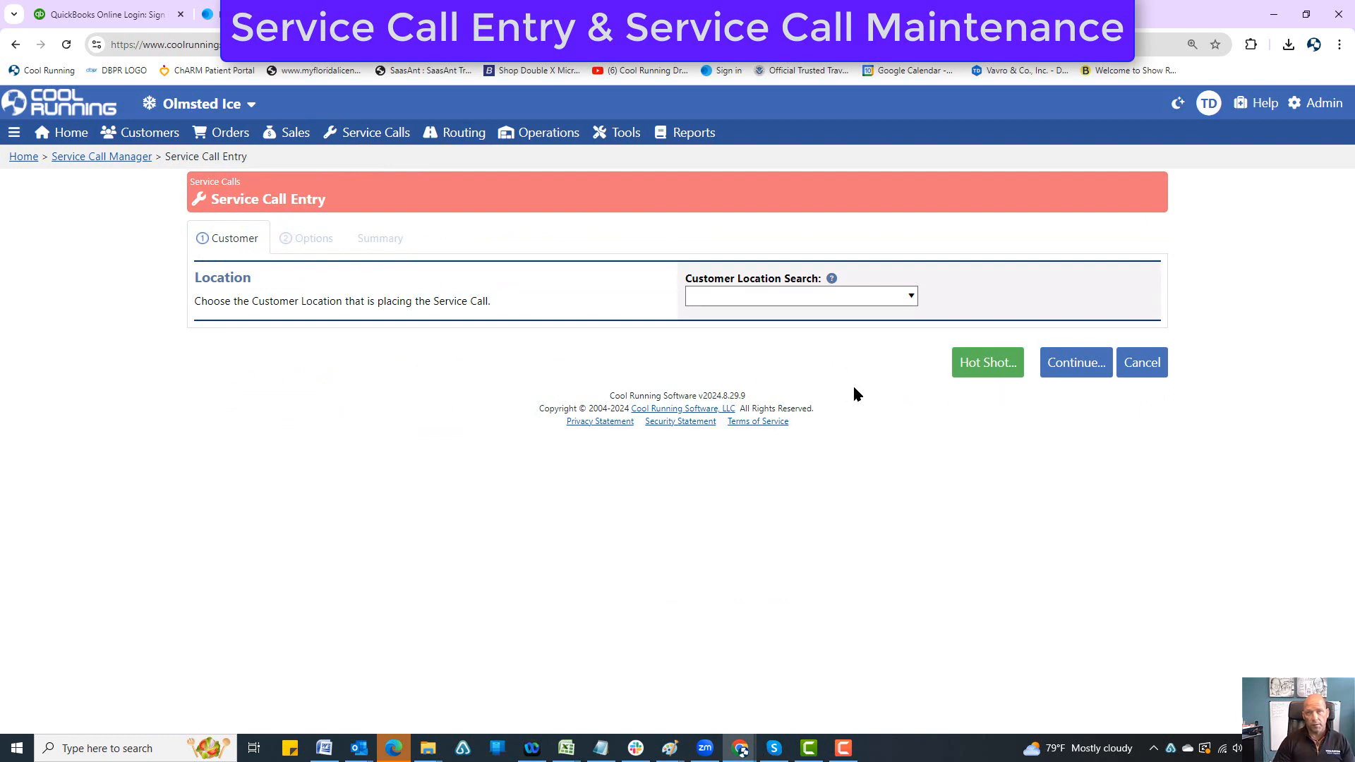
text(100)
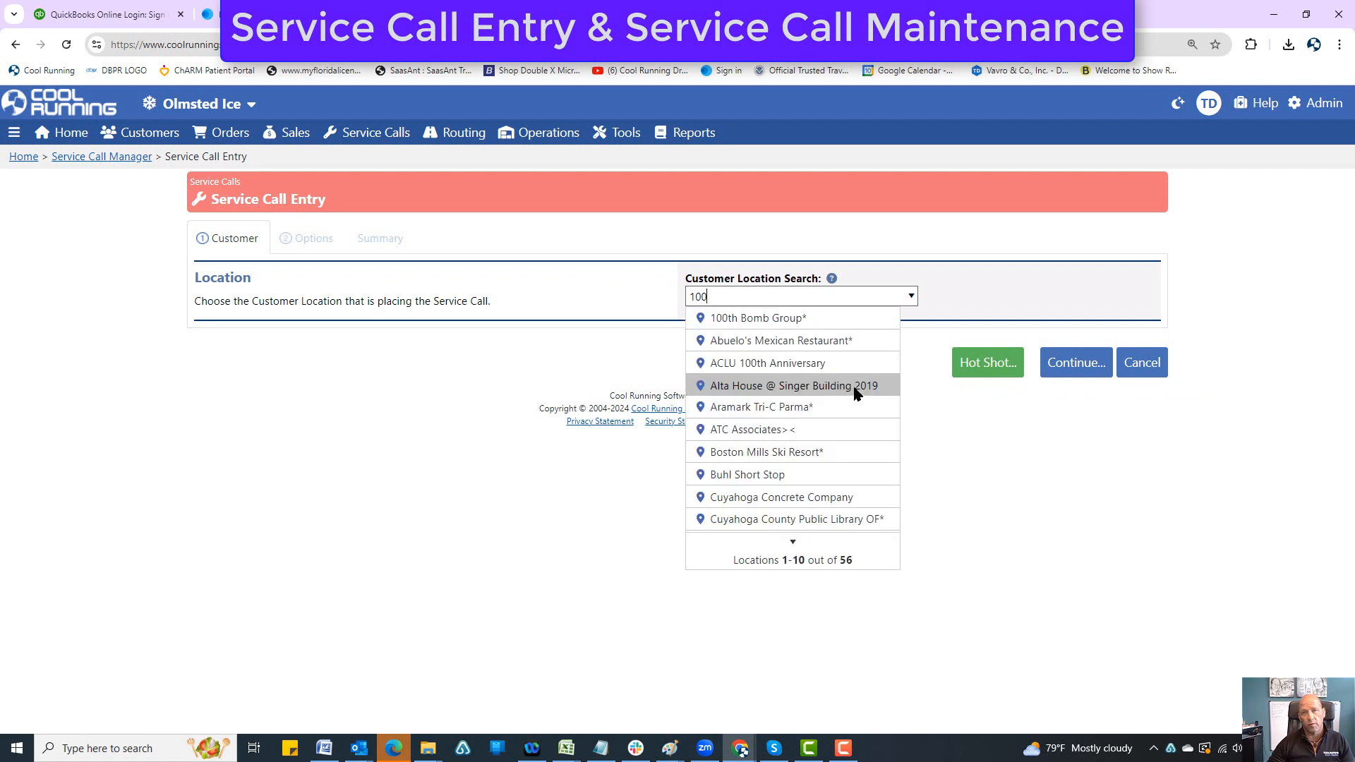
click(769, 317)
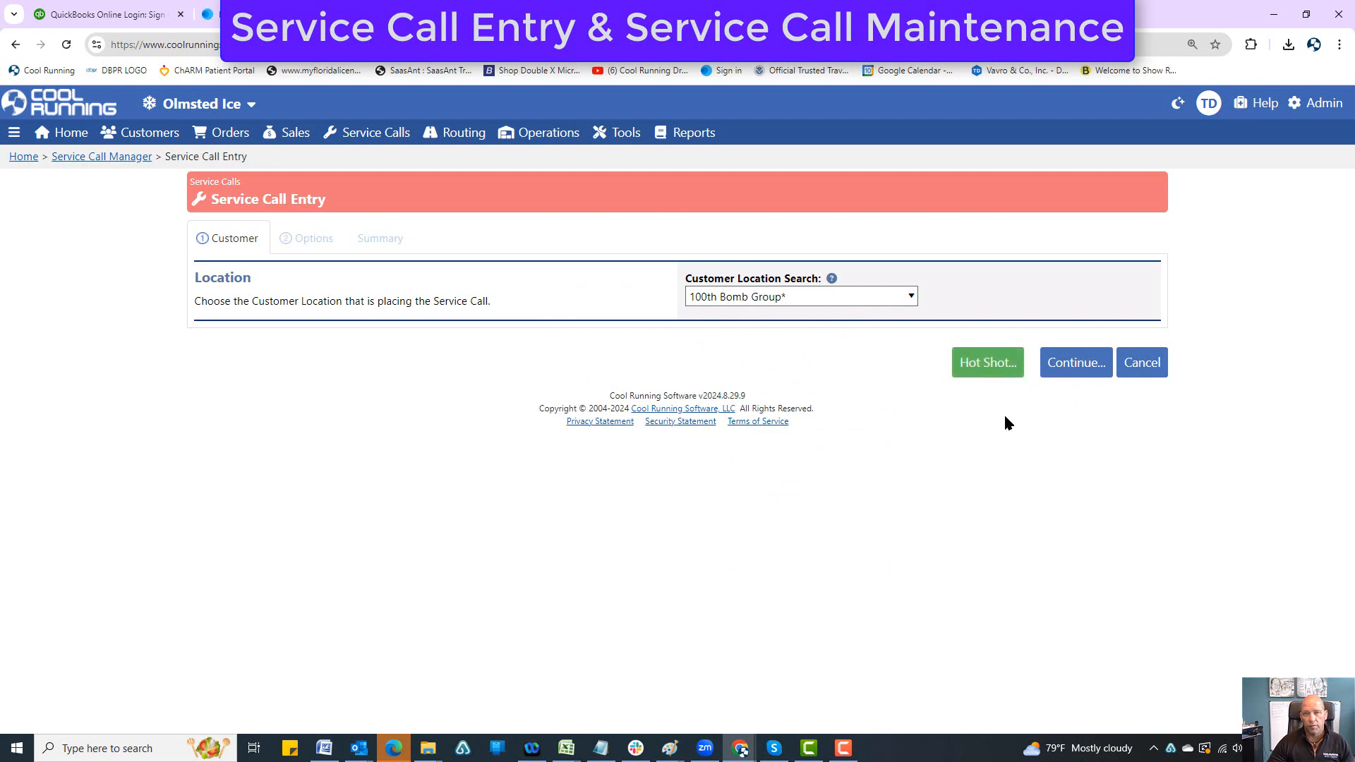
click(1075, 372)
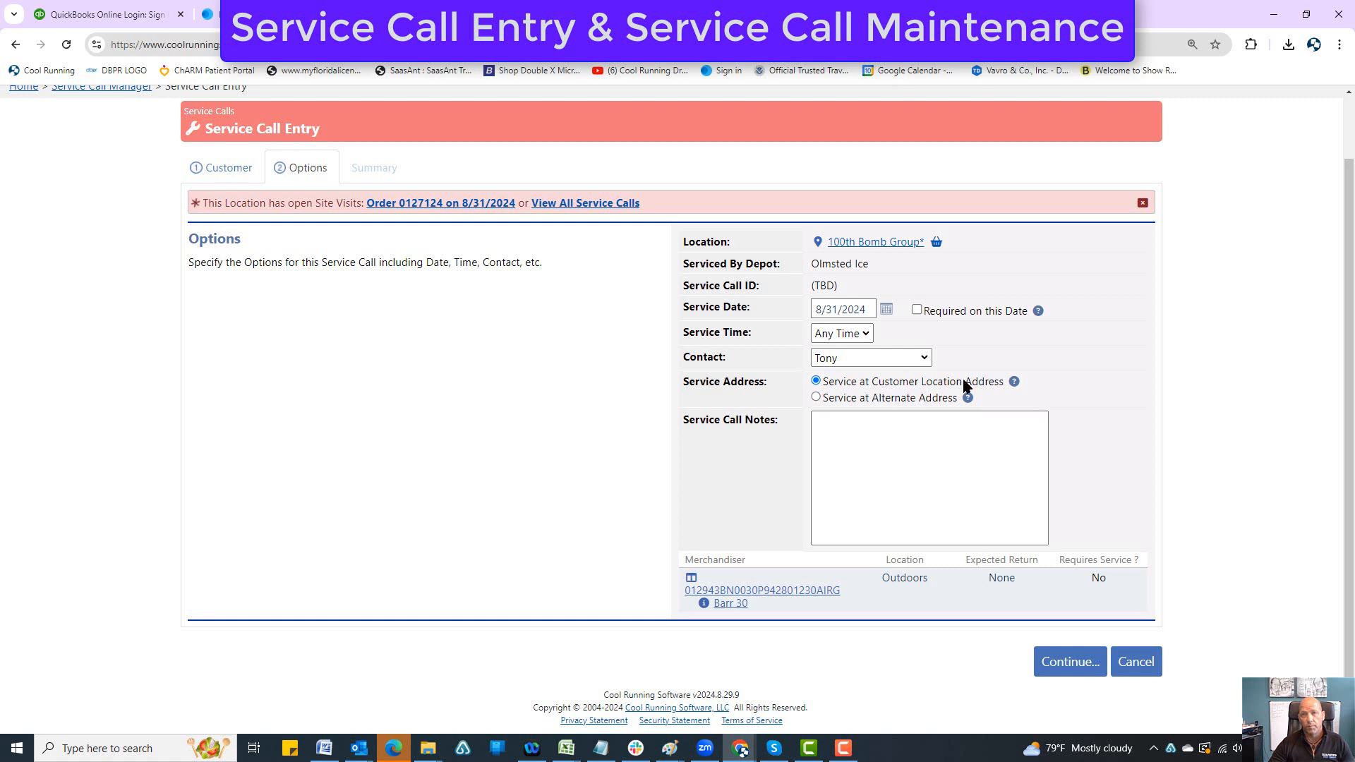
Step: Mark the service call as required on its service date and check the location's sales history
click(916, 310)
click(936, 242)
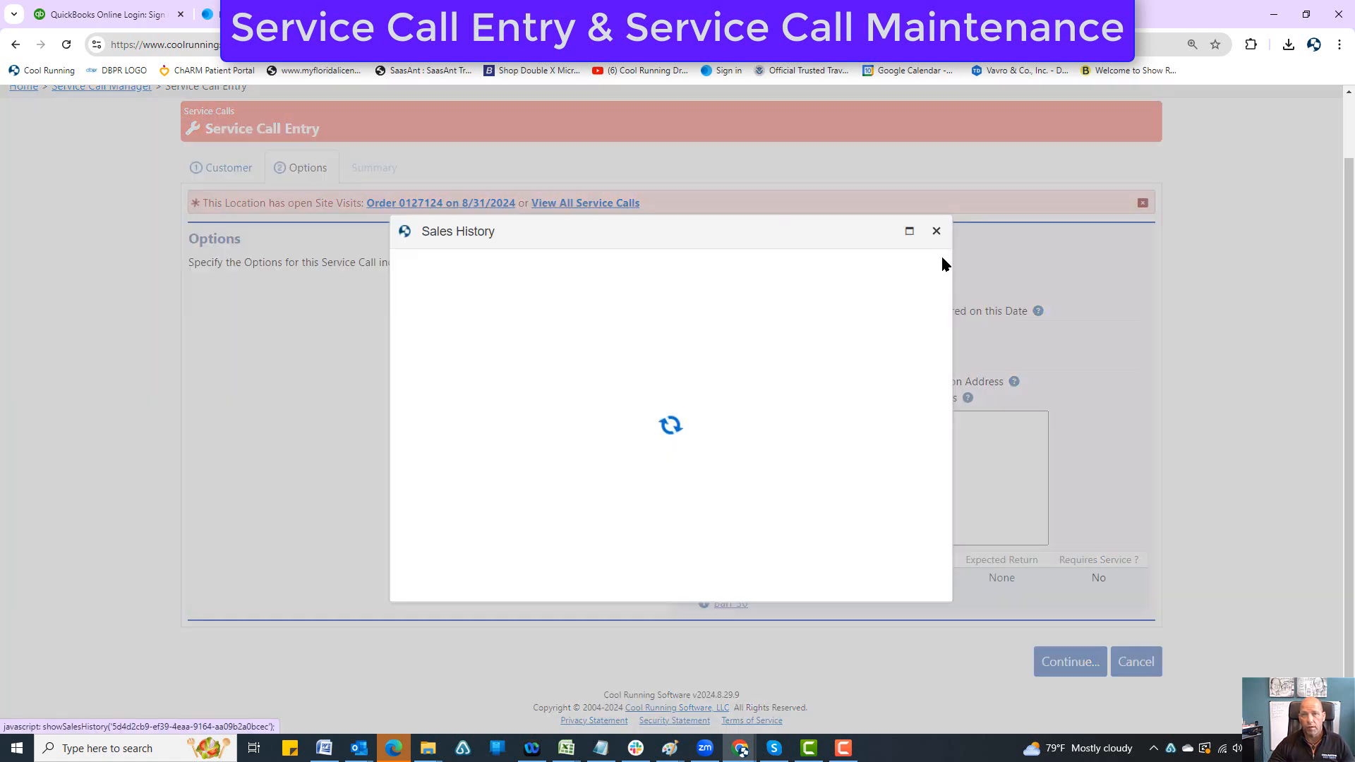
click(542, 297)
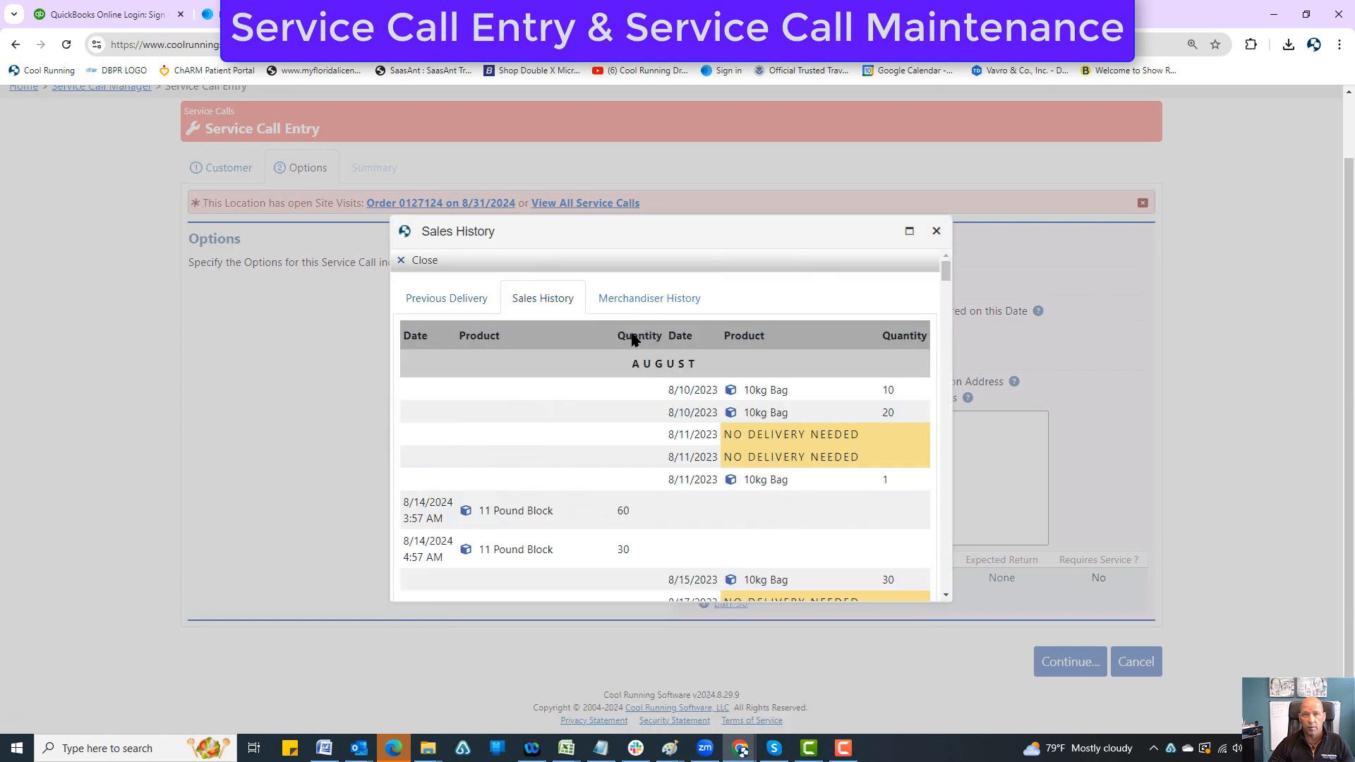
click(935, 208)
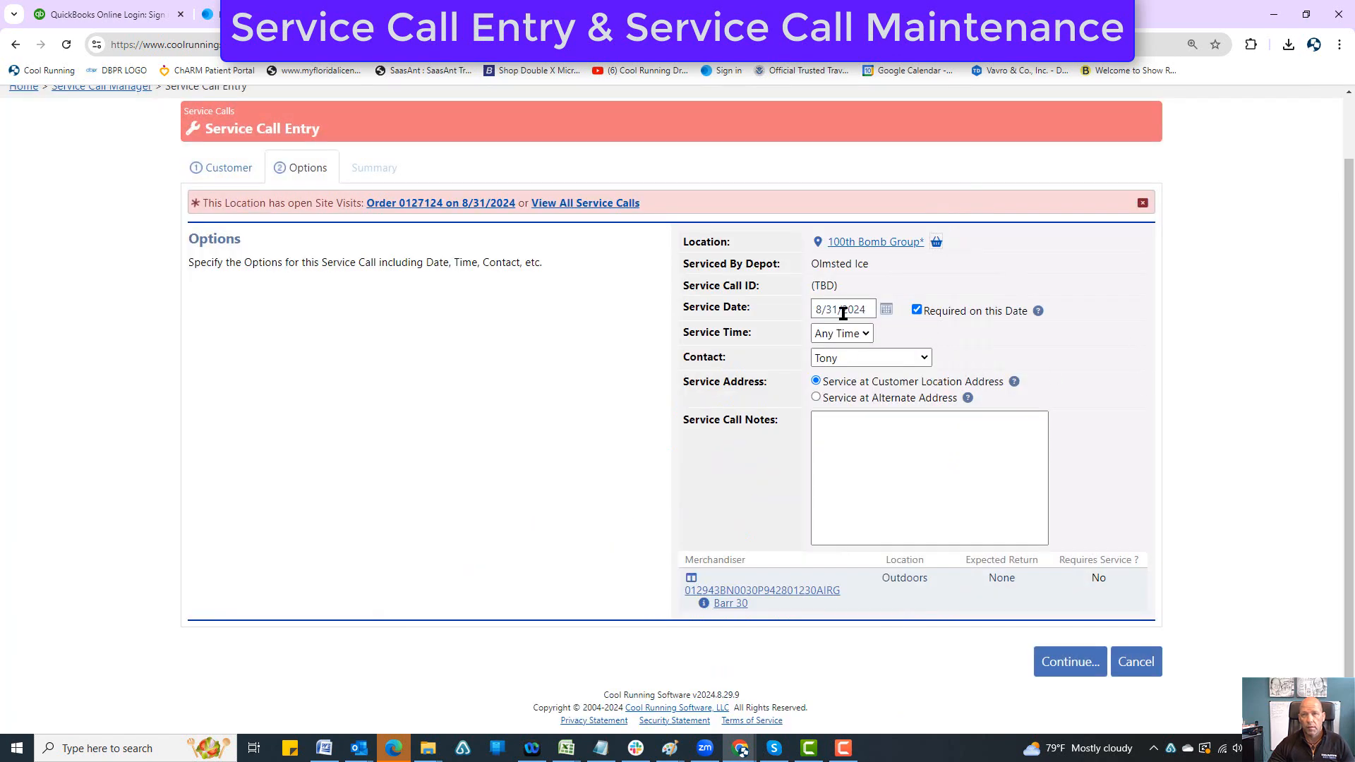
Step: Enter the service call notes "Said ice is melting... there is power to the box. Fans are not moving."
click(856, 428)
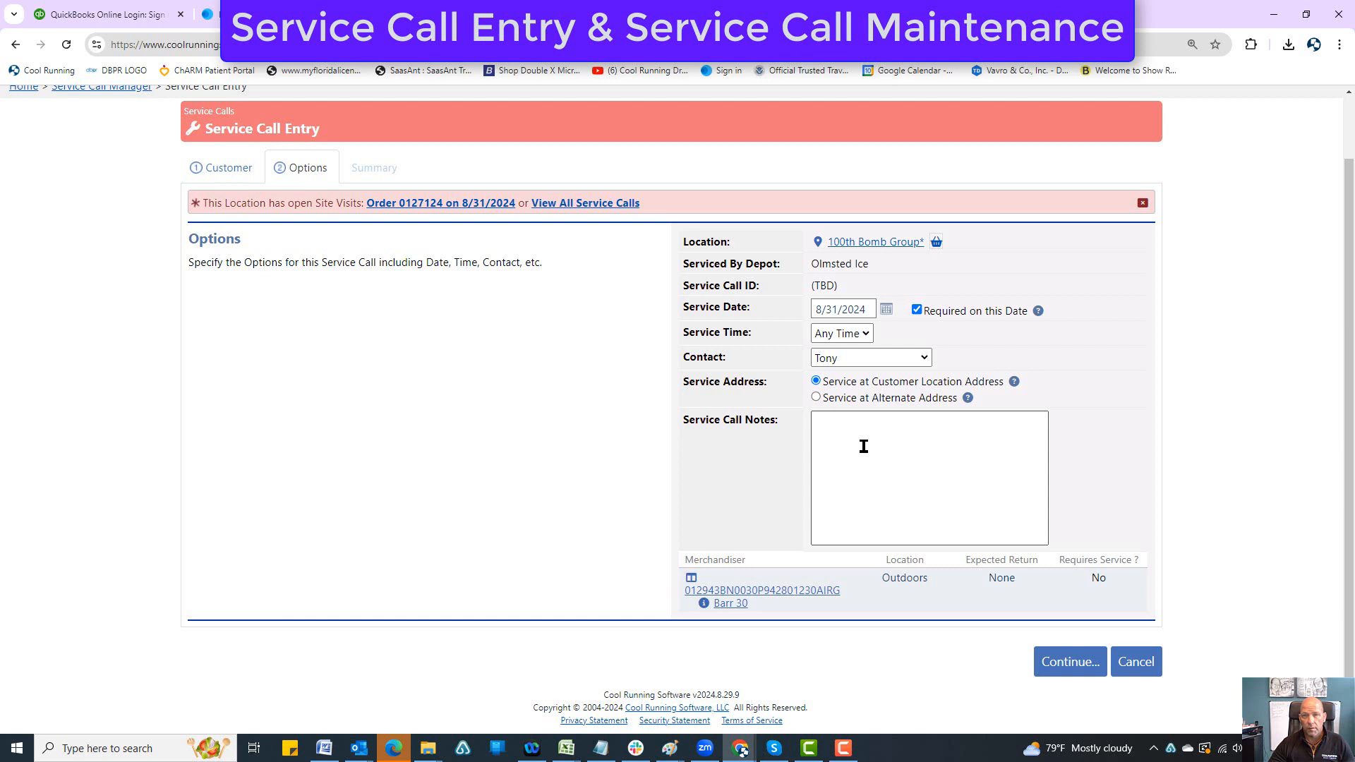
text(Sa)
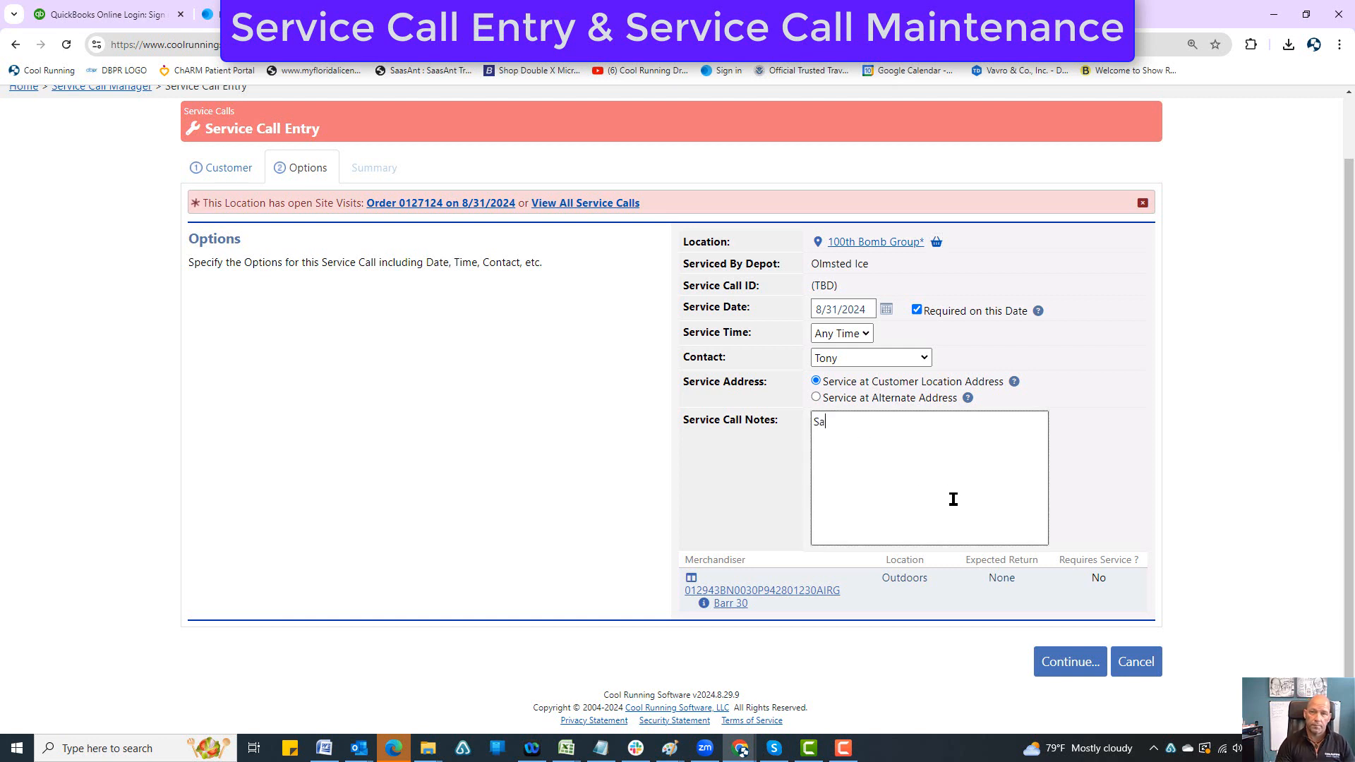
text(id ice is melting)
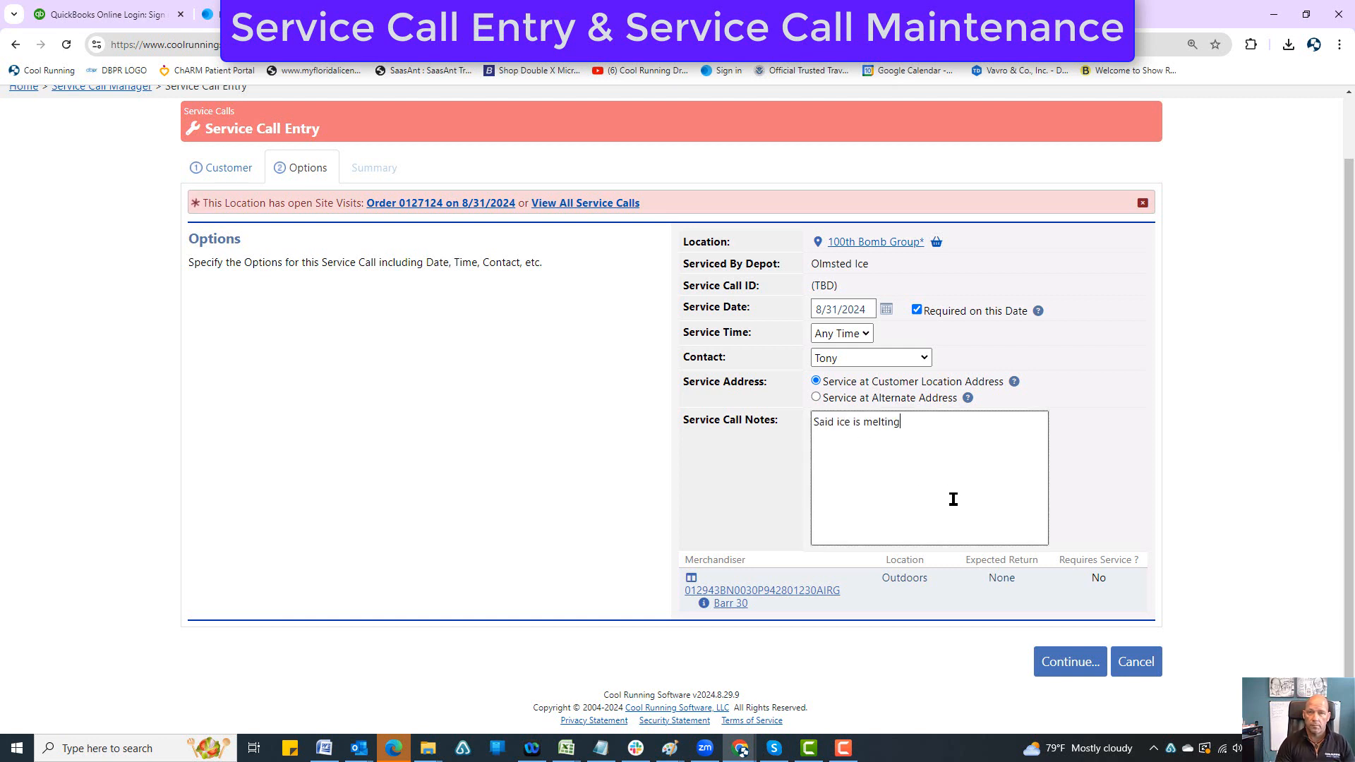
text(... thrre is power to the bo. )
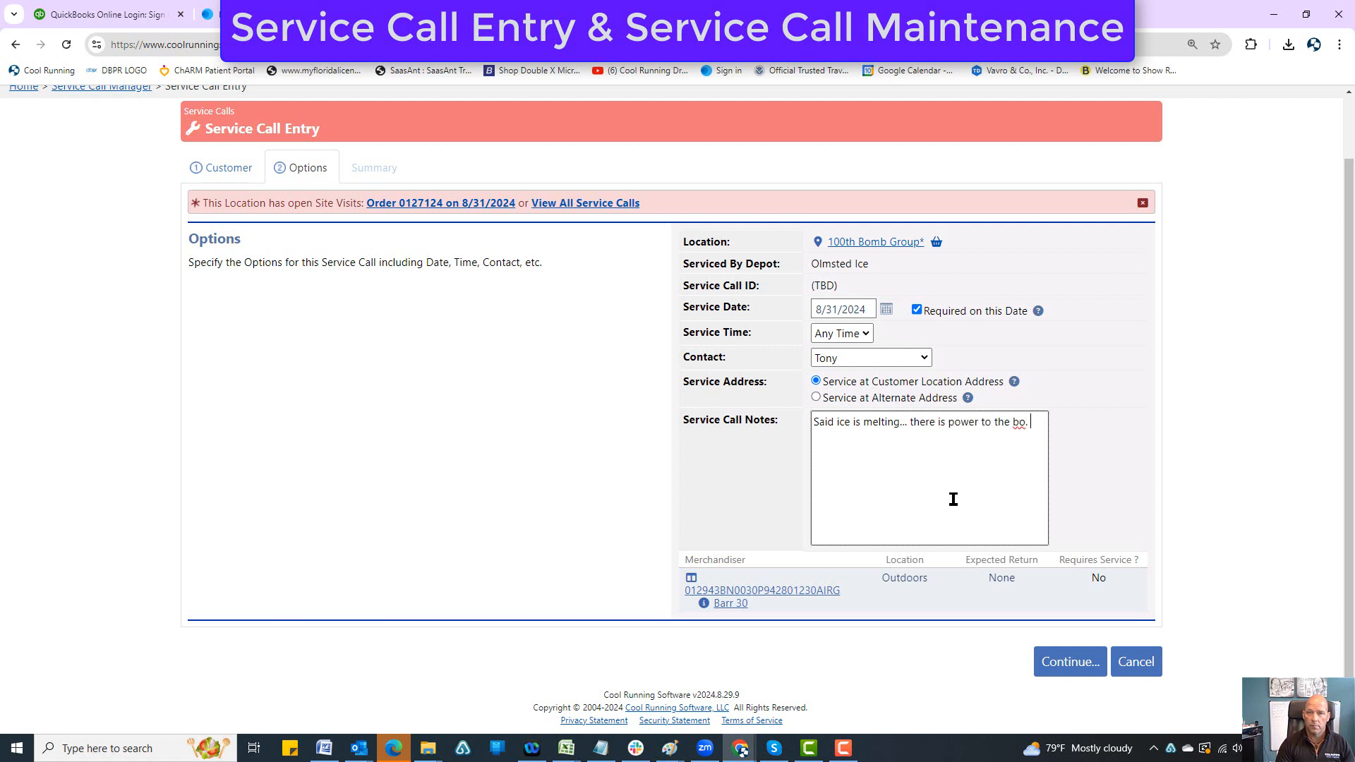
key(BackSpace)
key(BackSpace)
text(x. Fans are not moving.)
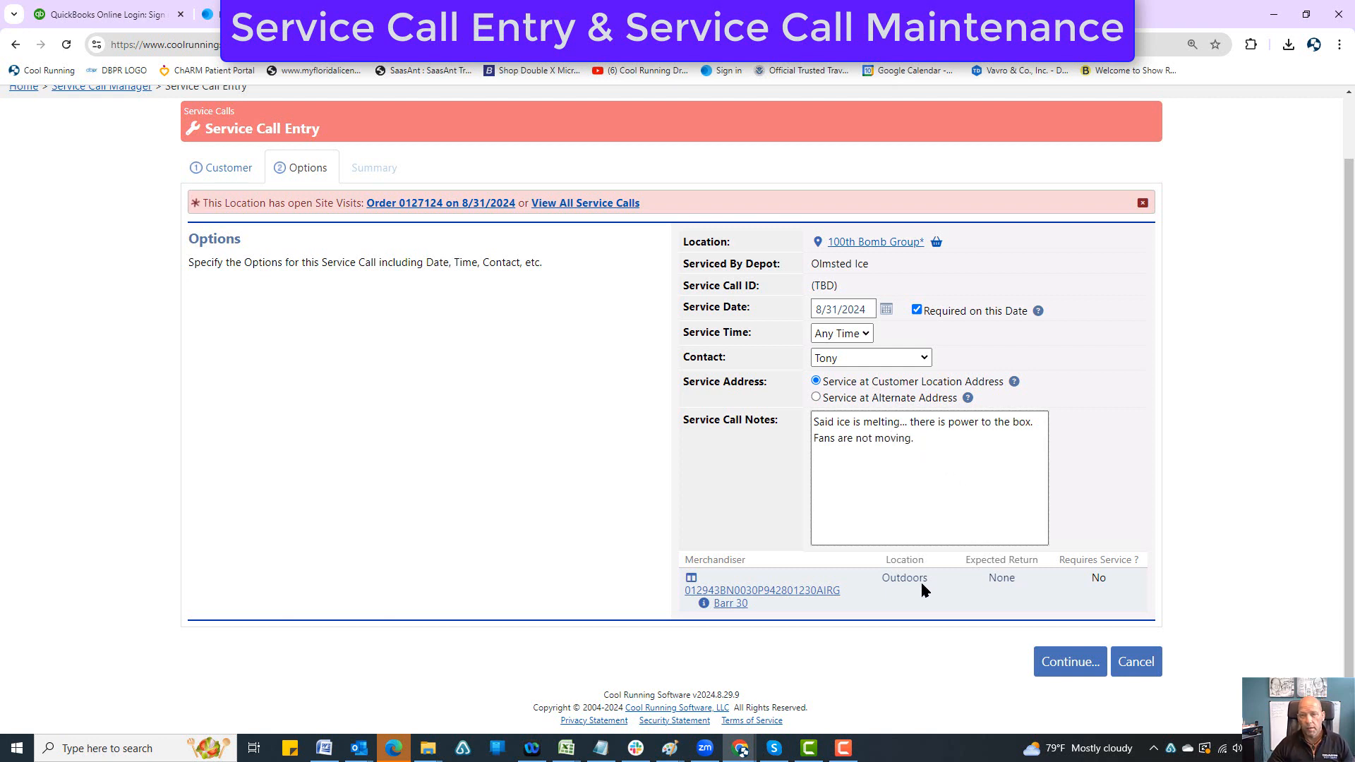
Step: Review the Barr 30 merchandiser's properties, maintenance history, attachments and service history, then its assigned properties from the service call
click(730, 604)
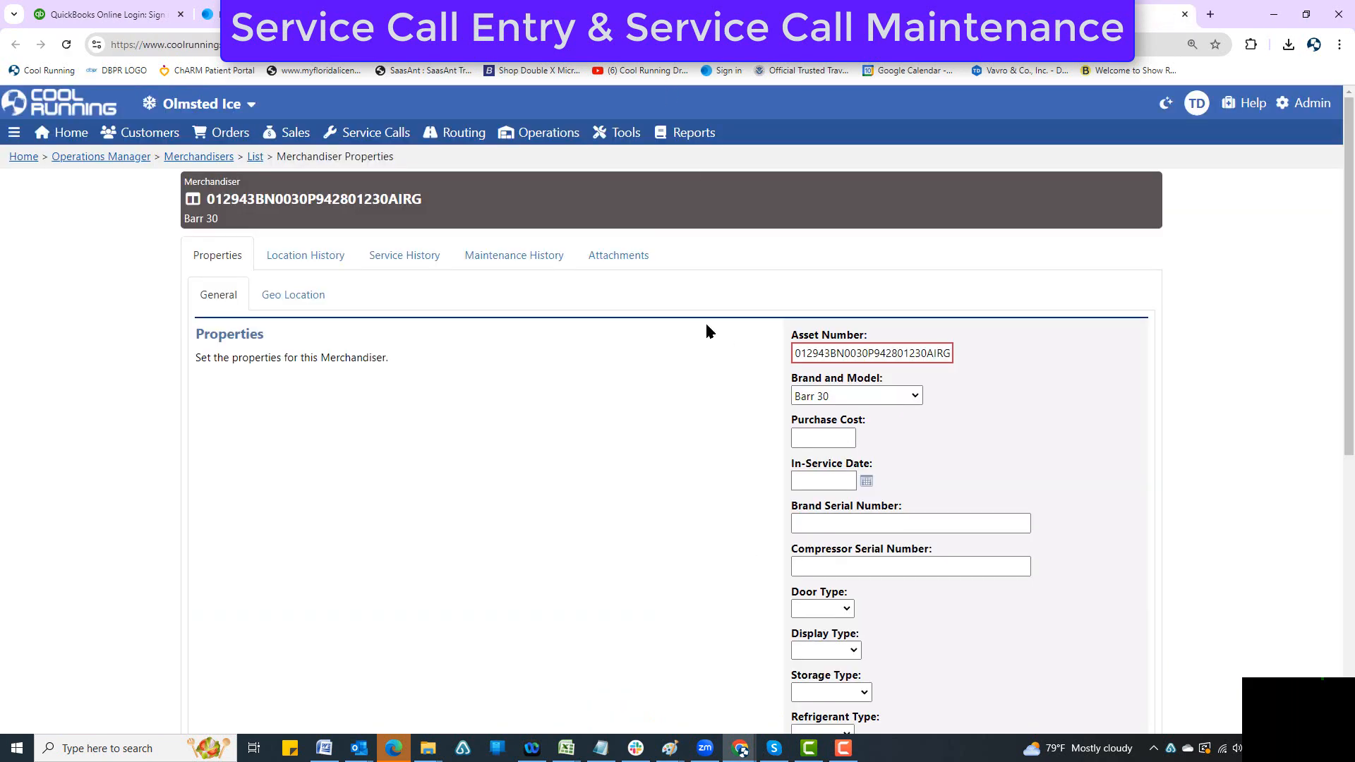
scroll(735, 413, down, 5)
scroll(735, 413, up, 5)
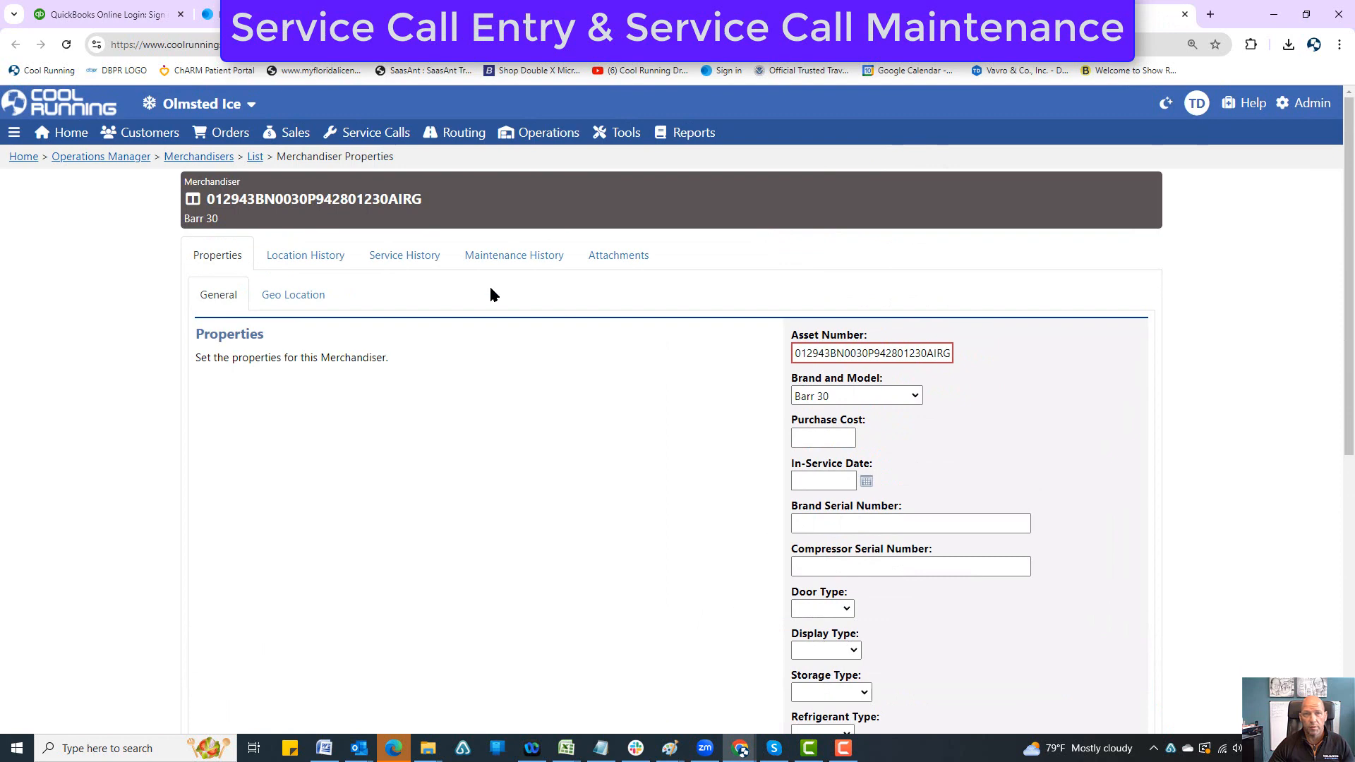
click(501, 258)
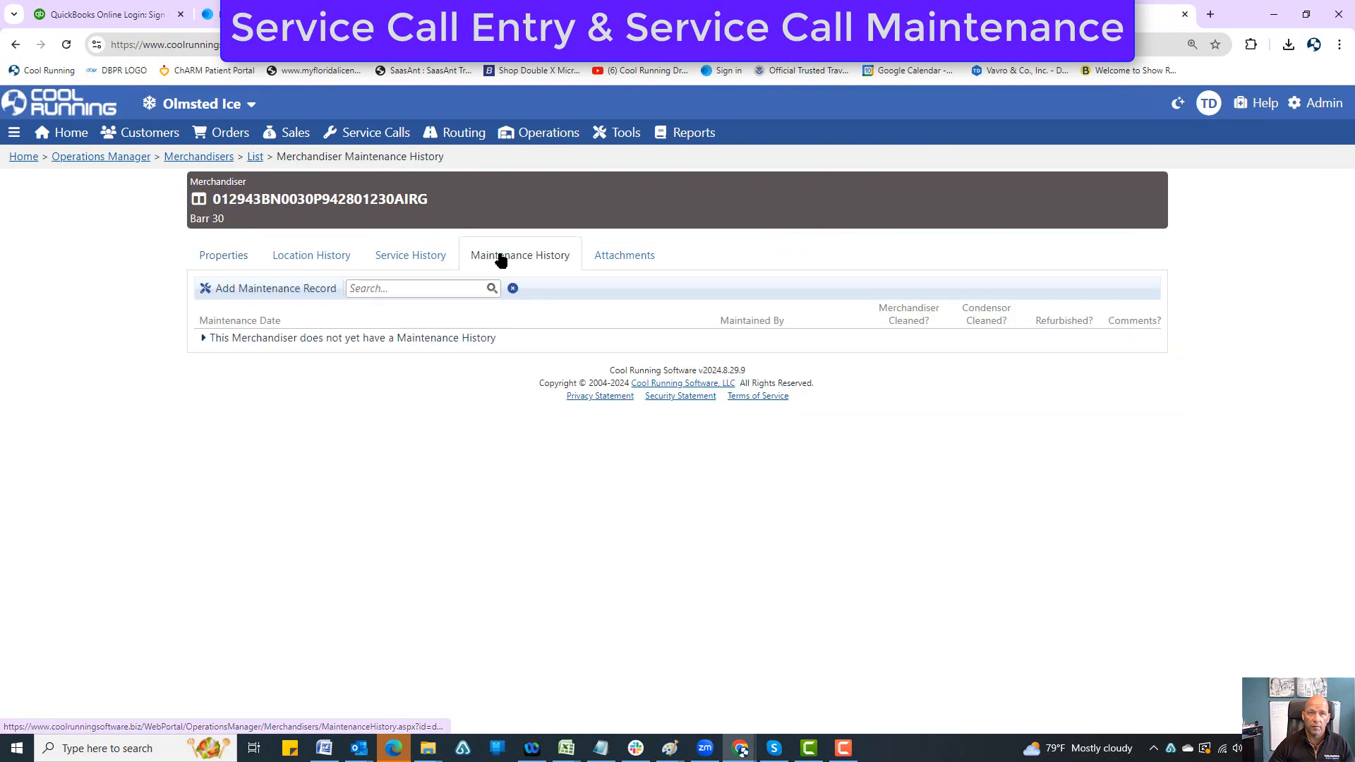
click(619, 259)
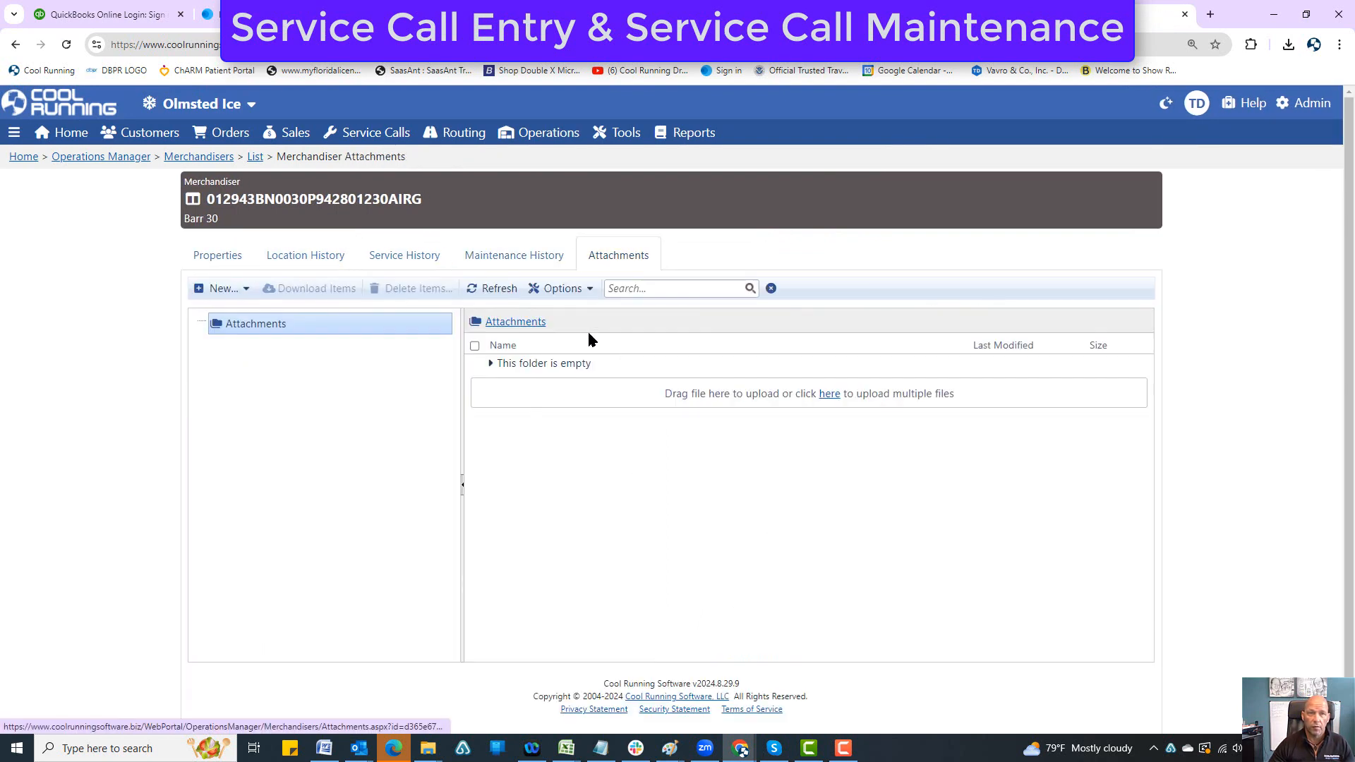
click(415, 257)
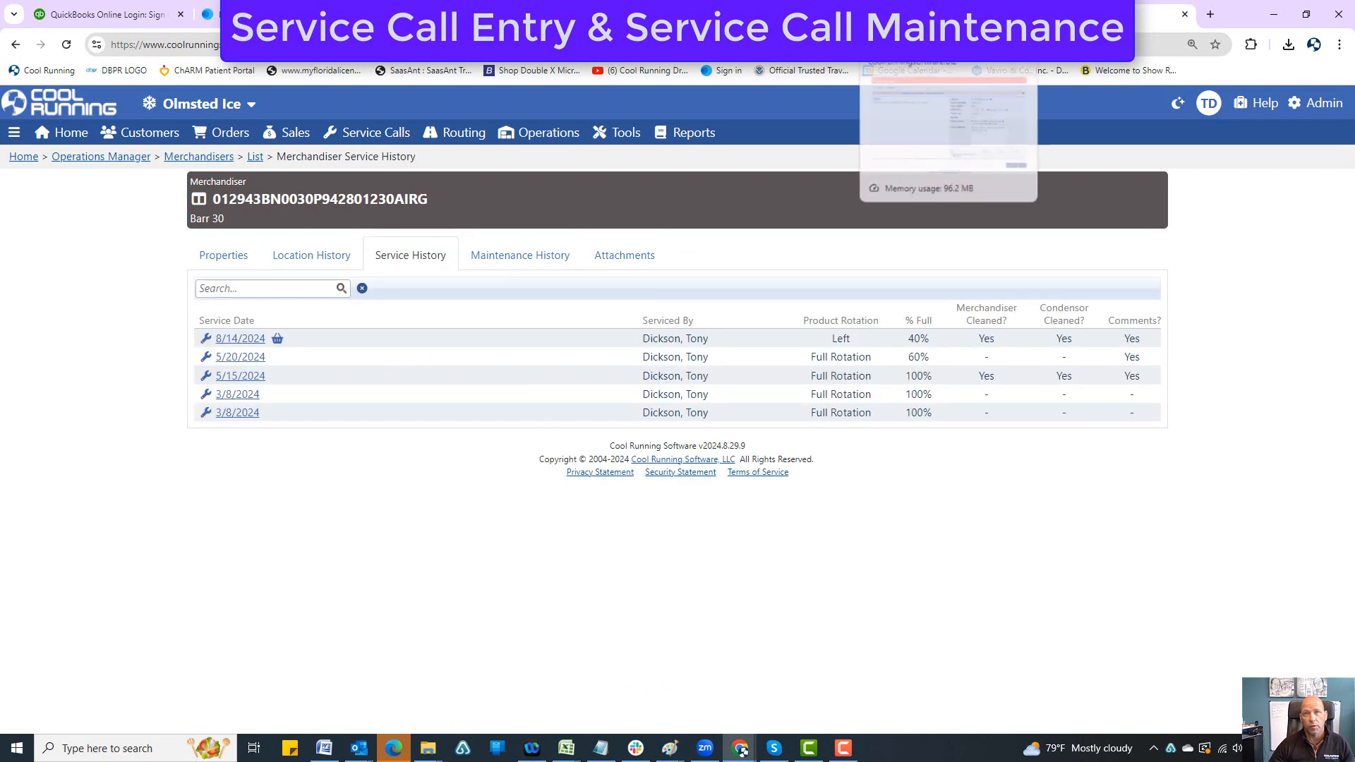
click(938, 14)
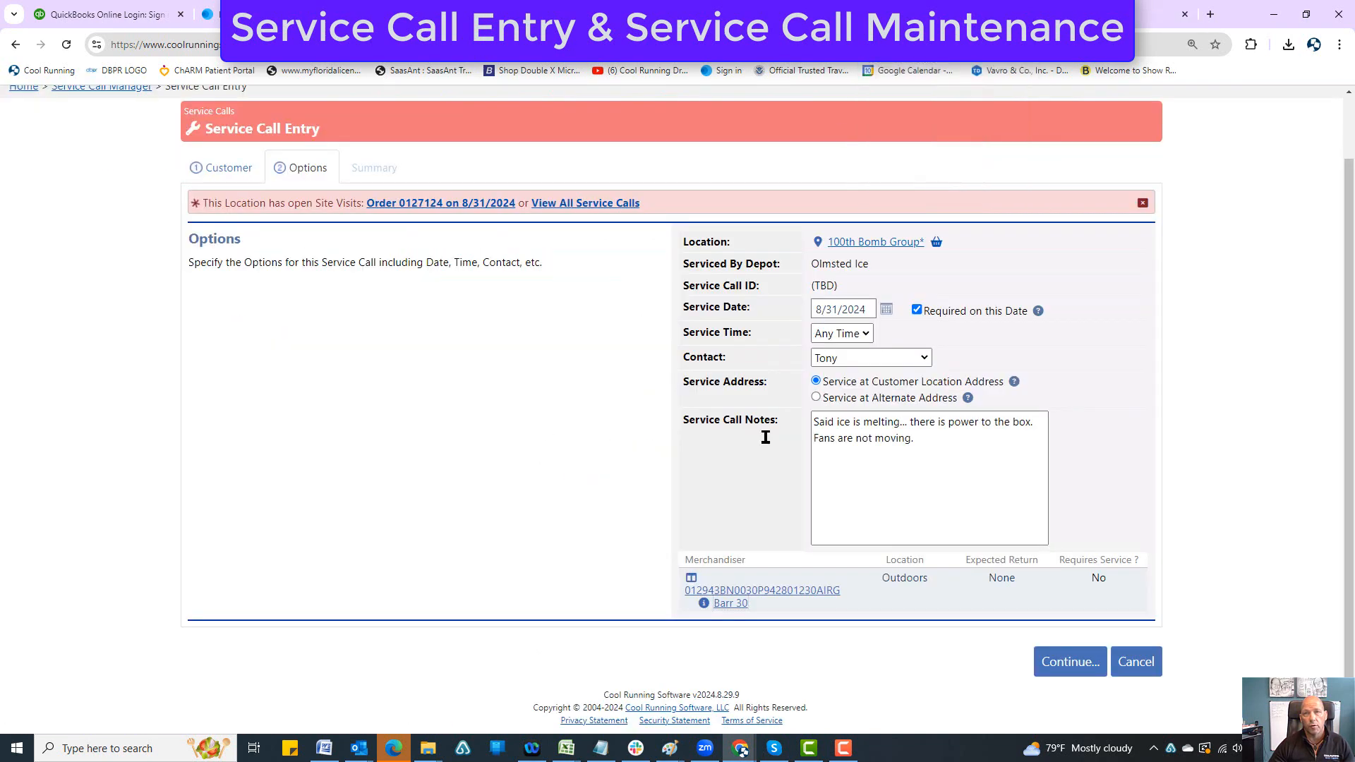
click(784, 596)
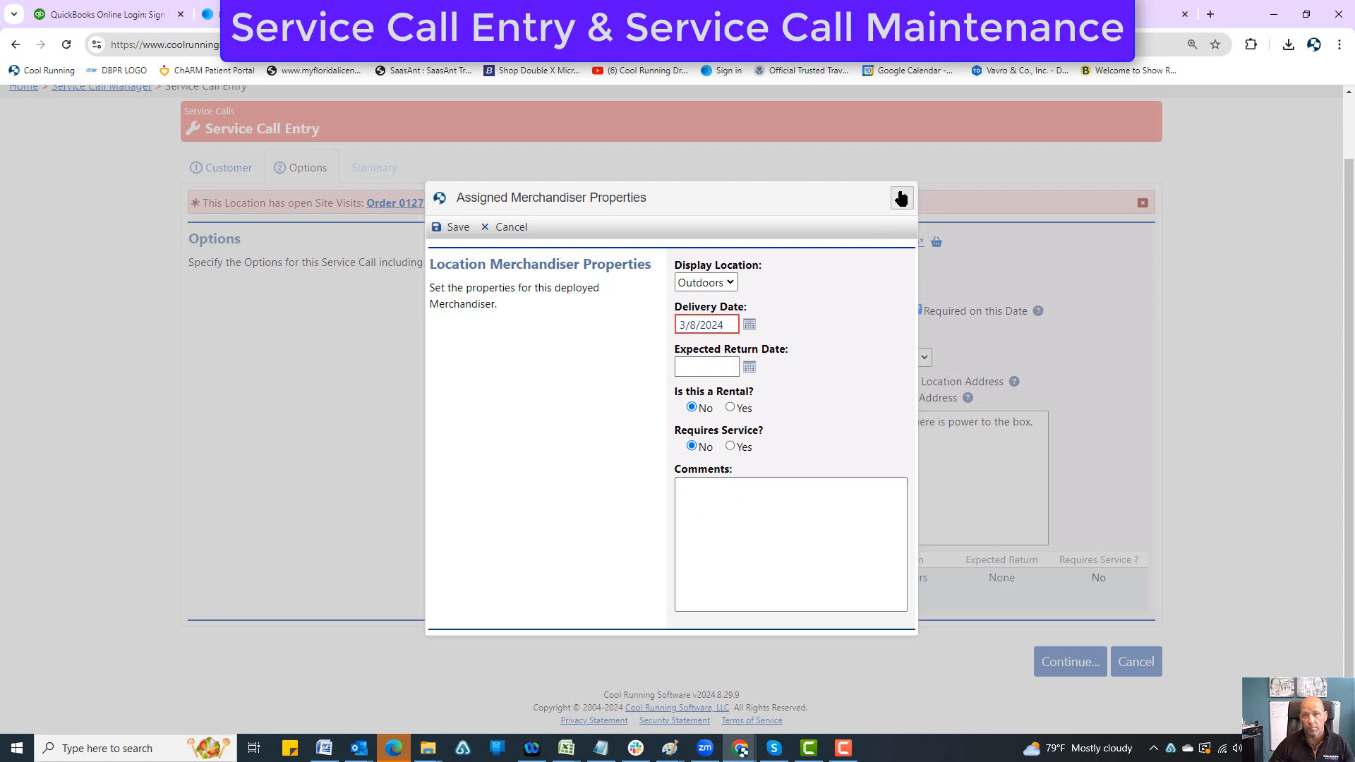
click(901, 198)
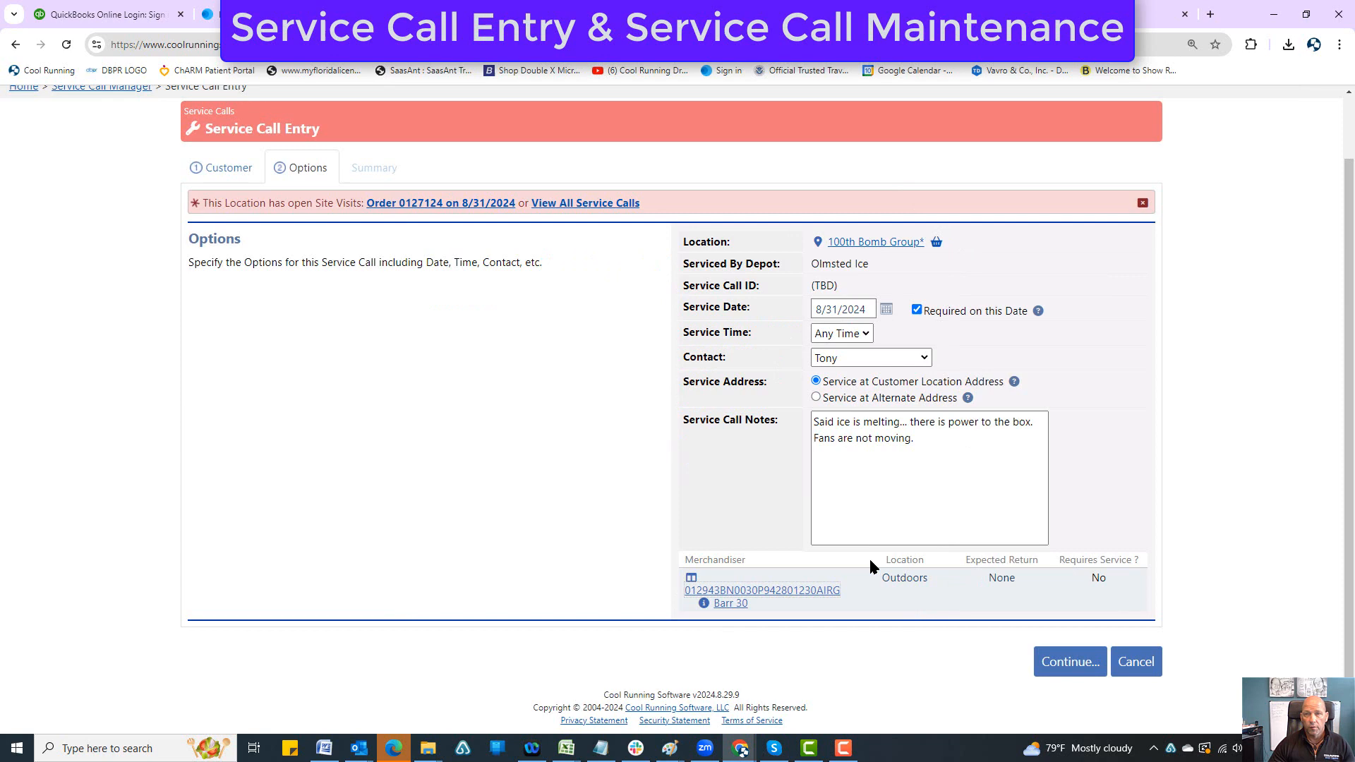
Step: Proceed to the service call summary and finish creating the call
click(1058, 662)
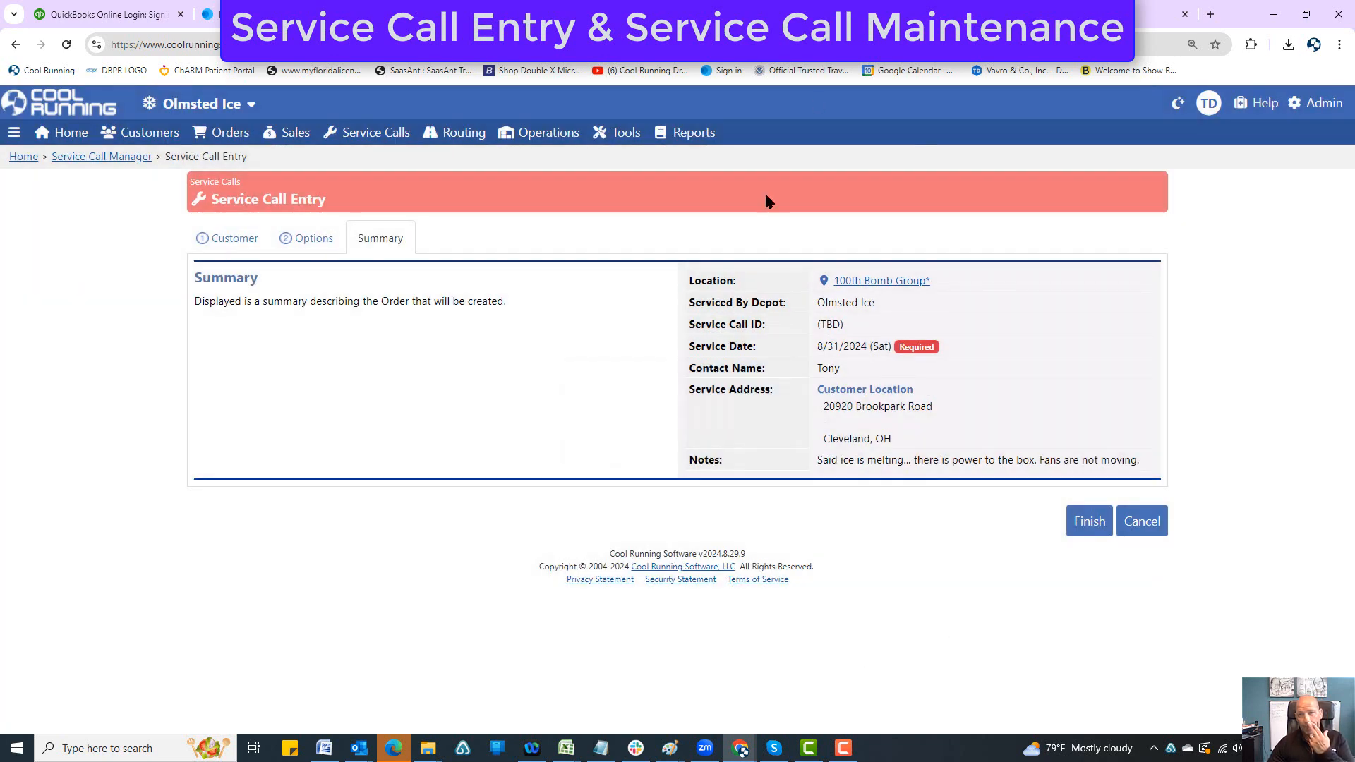
click(1090, 522)
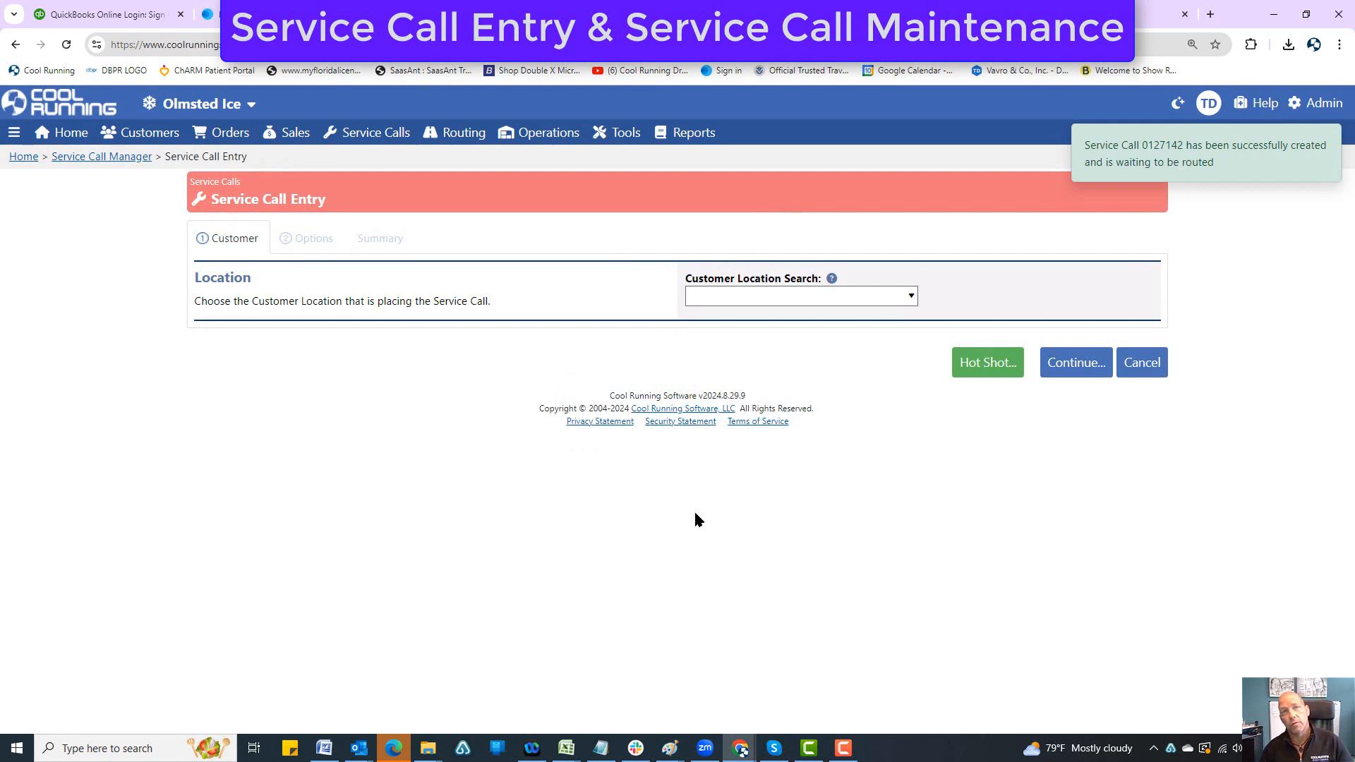
Step: In the route builder, find the 100th Bomb Group* service call under Service Calls Through 8/31/2024 and read its notes
mouse_move(455, 134)
click(446, 158)
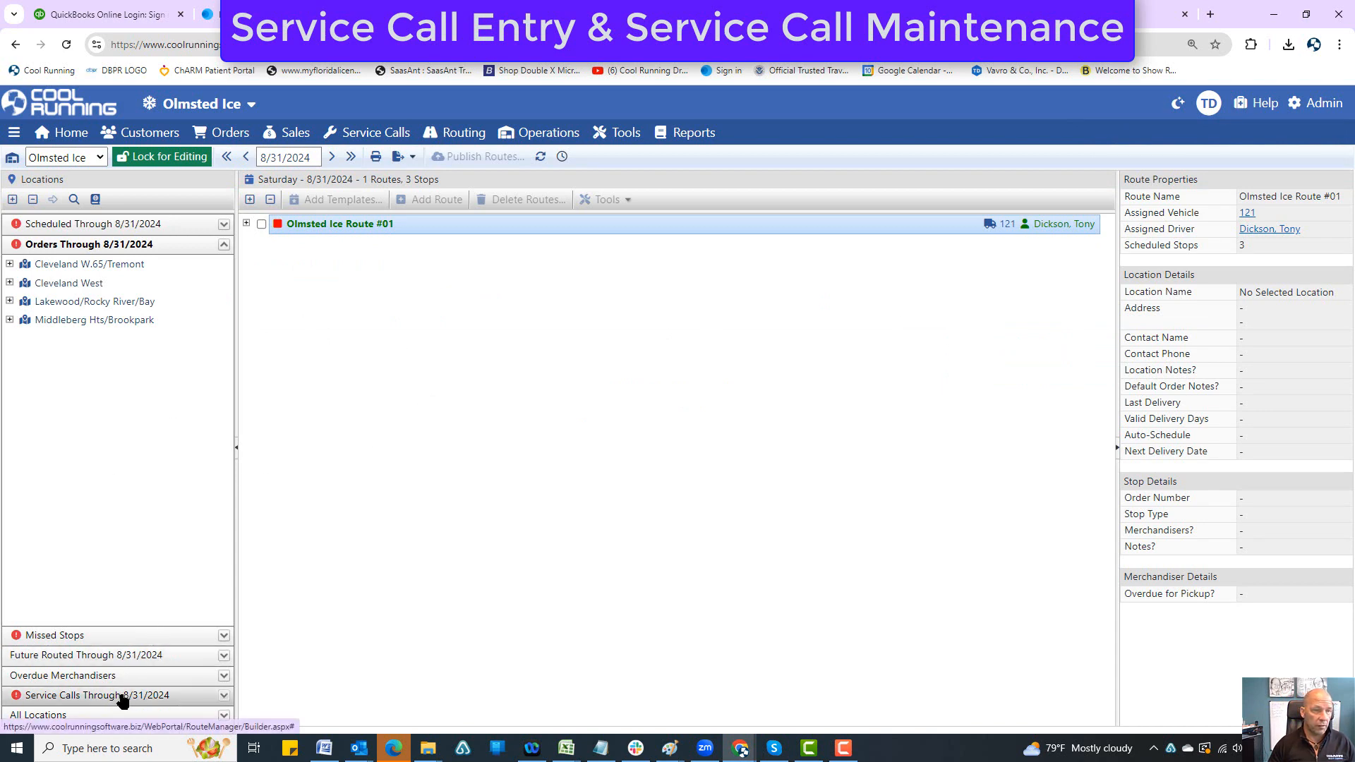
click(224, 247)
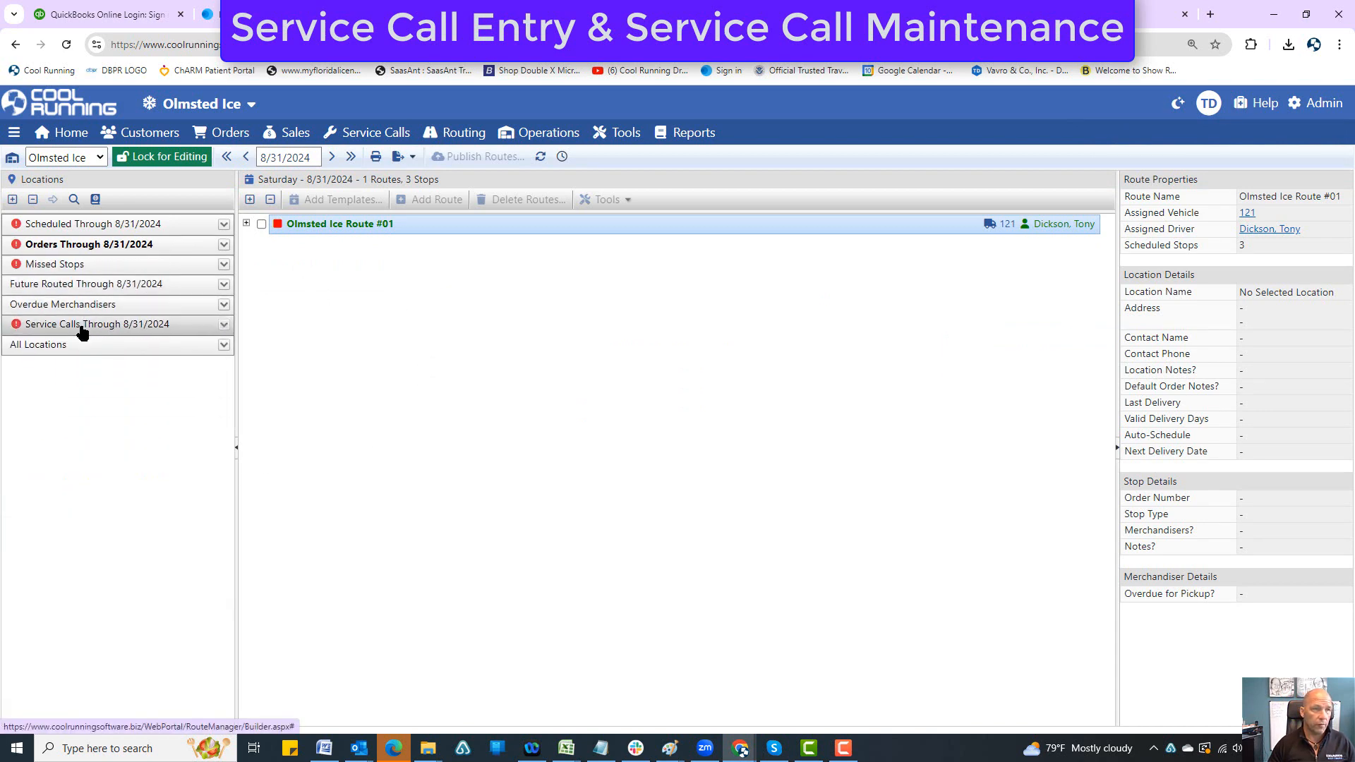
click(84, 324)
click(9, 344)
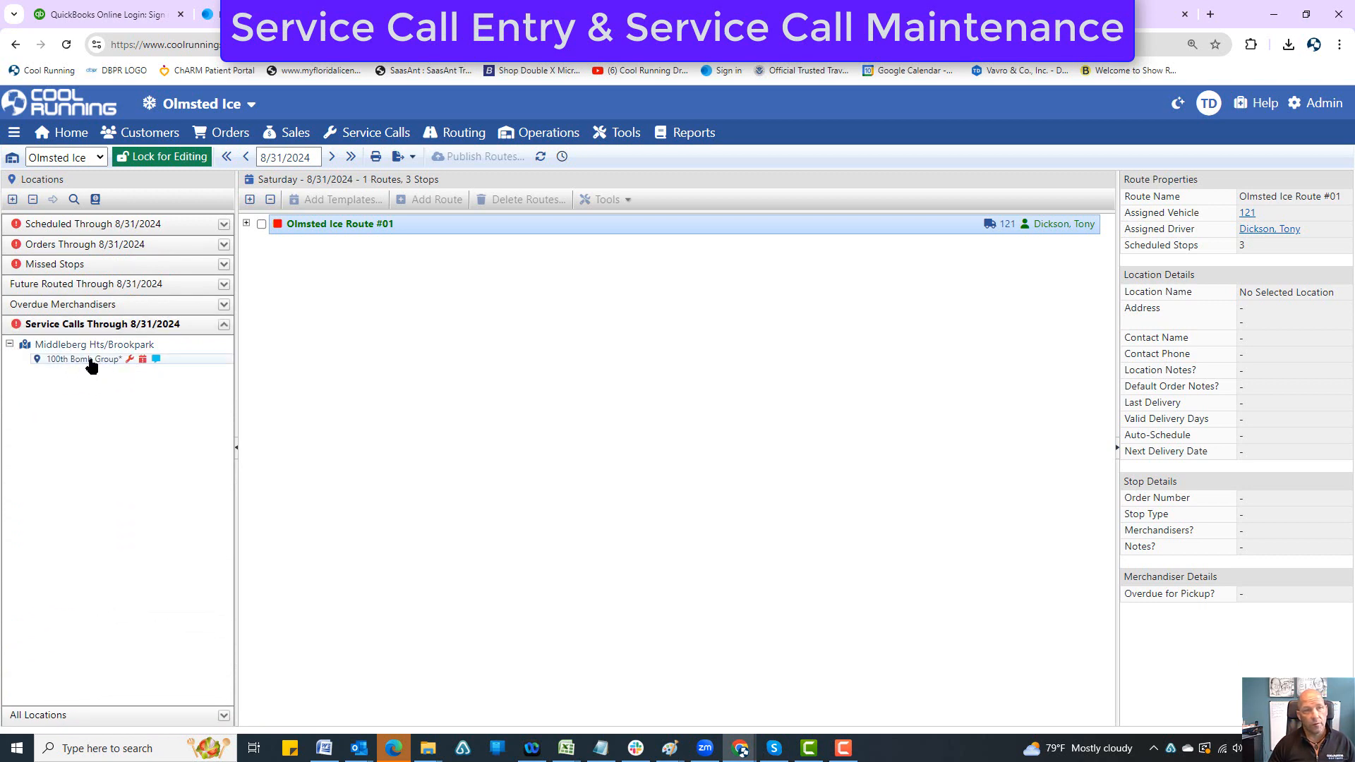
double_click(91, 360)
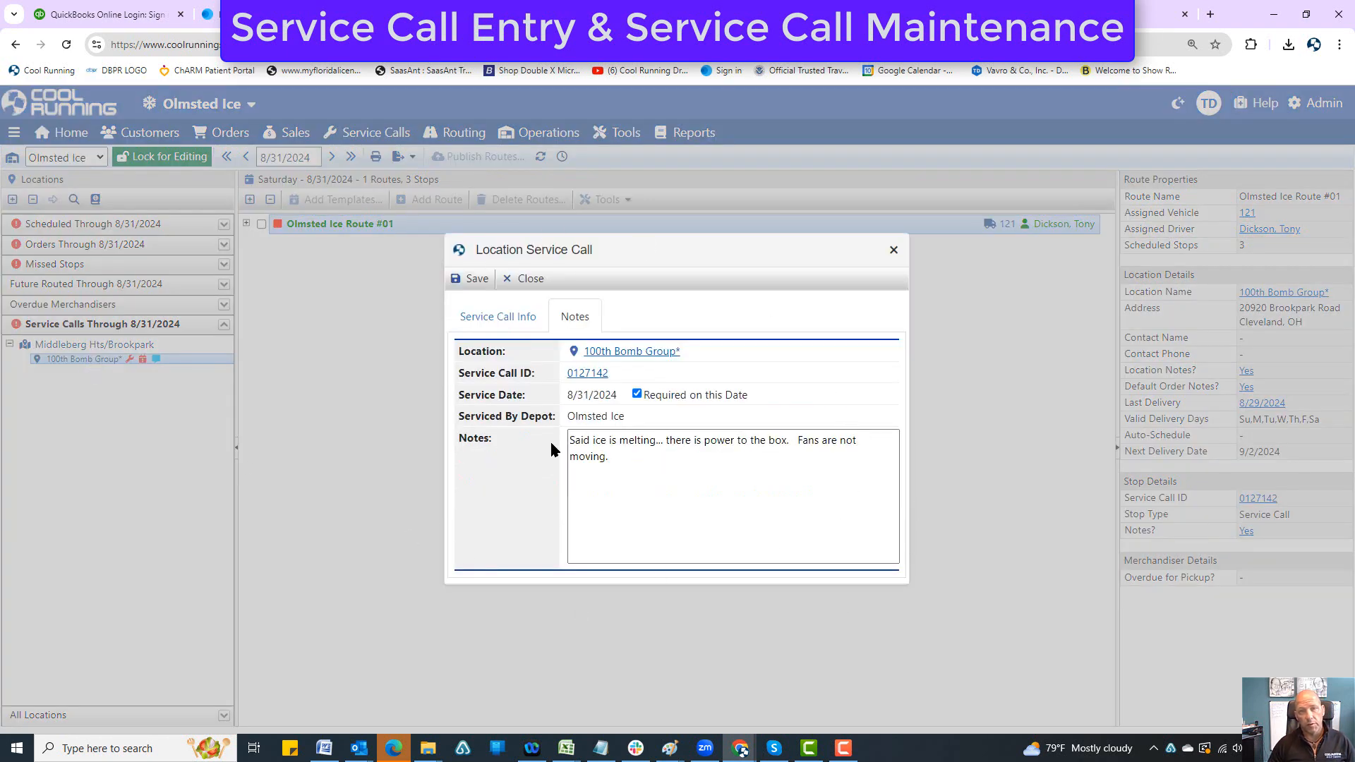
drag(668, 474, 569, 437)
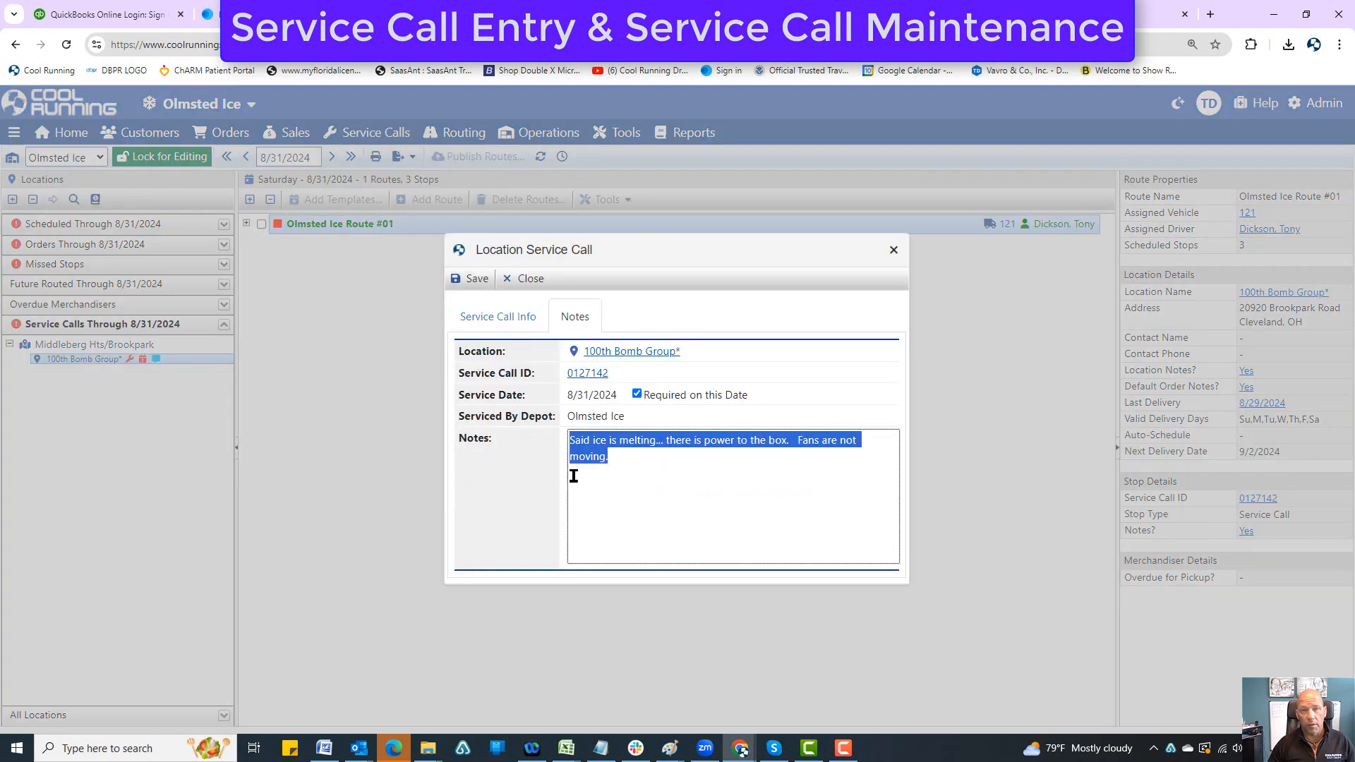
Step: View the service call's maintenance record from its ID link, then return to the route builder and close the call's details
click(588, 378)
scroll(522, 342, up, 1)
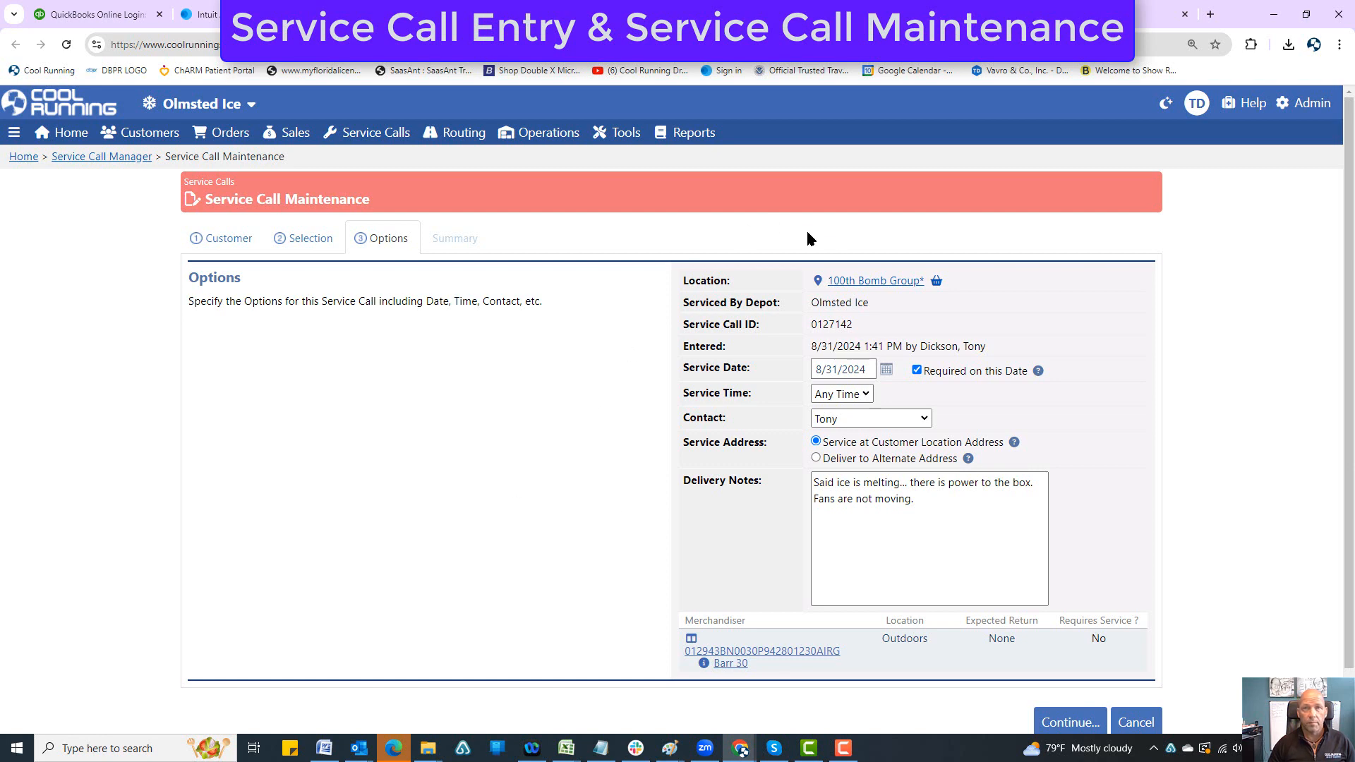
click(813, 14)
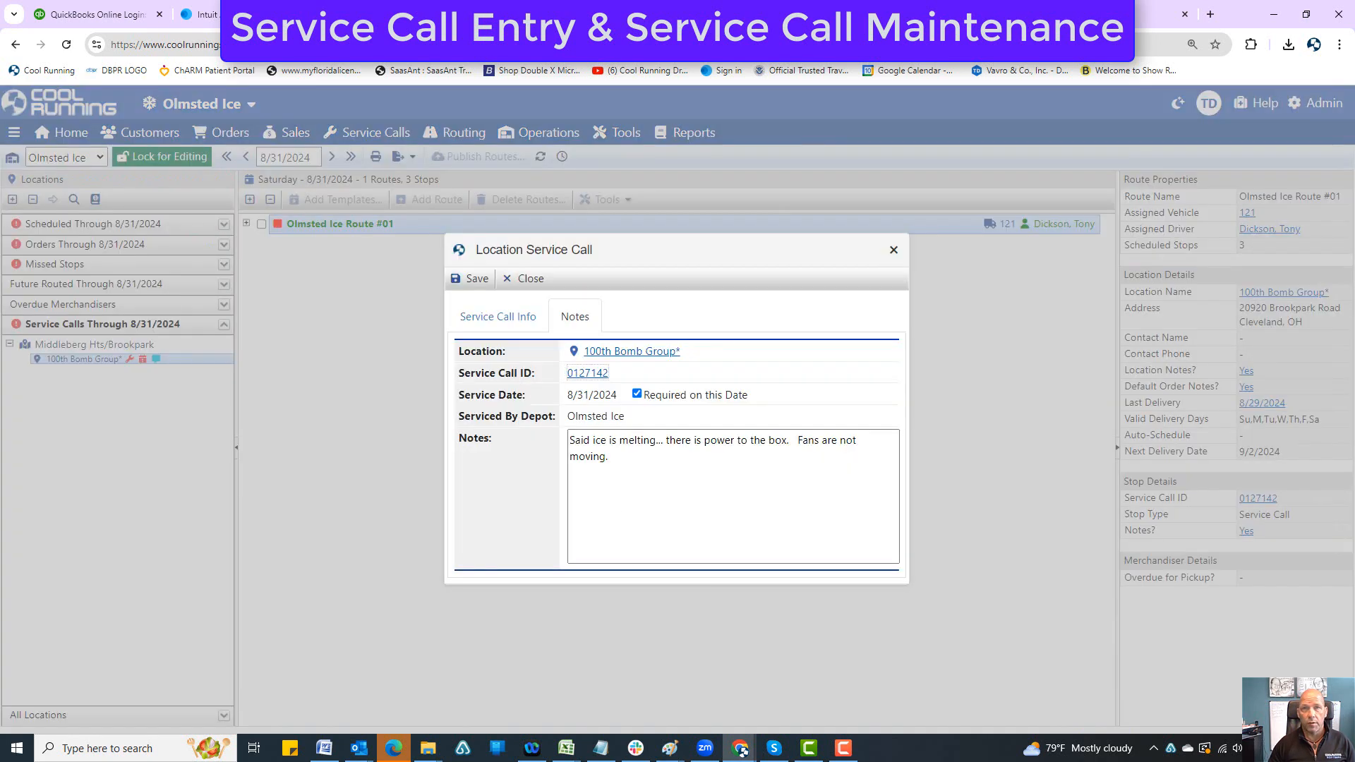
click(893, 250)
Step: Look up 100th Bomb Group* in Service Call Maintenance and choose the View Service Call option for its open call
mouse_move(370, 133)
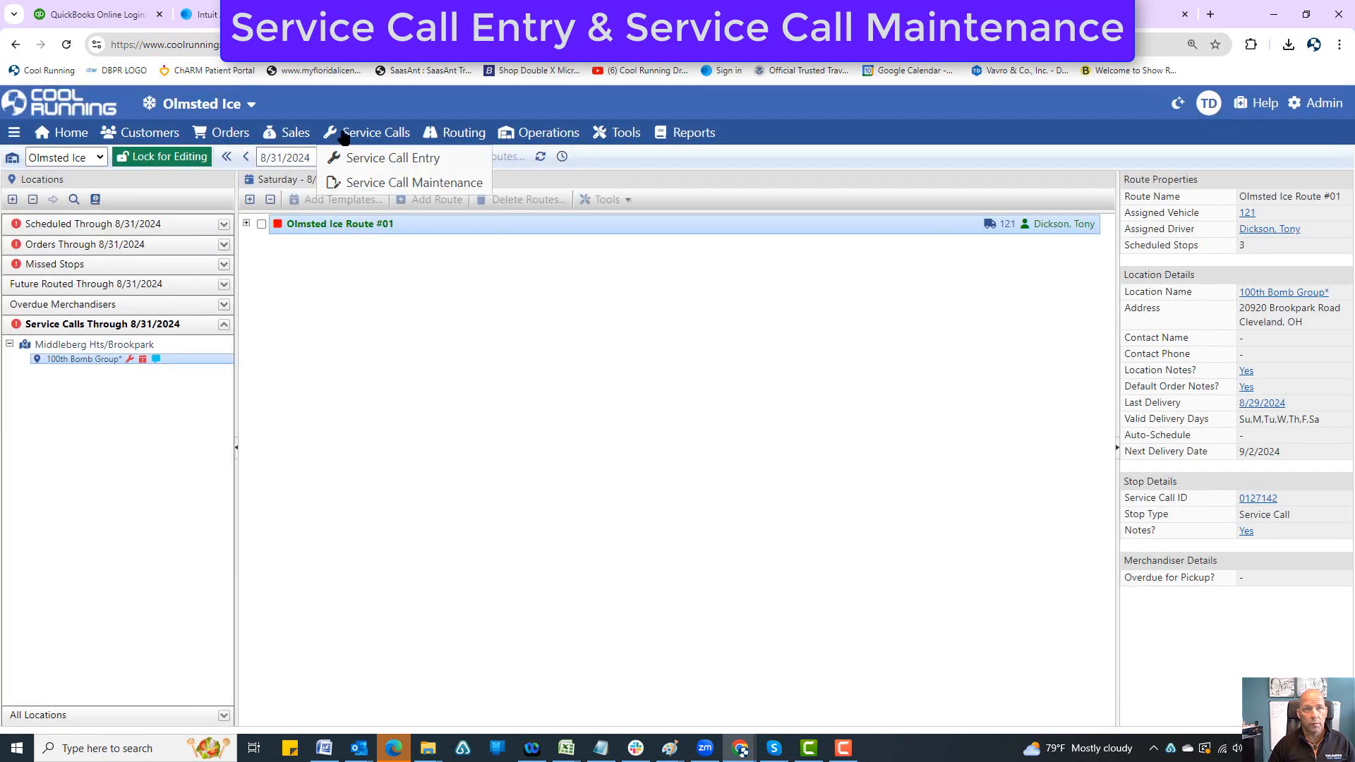
click(366, 184)
text(100)
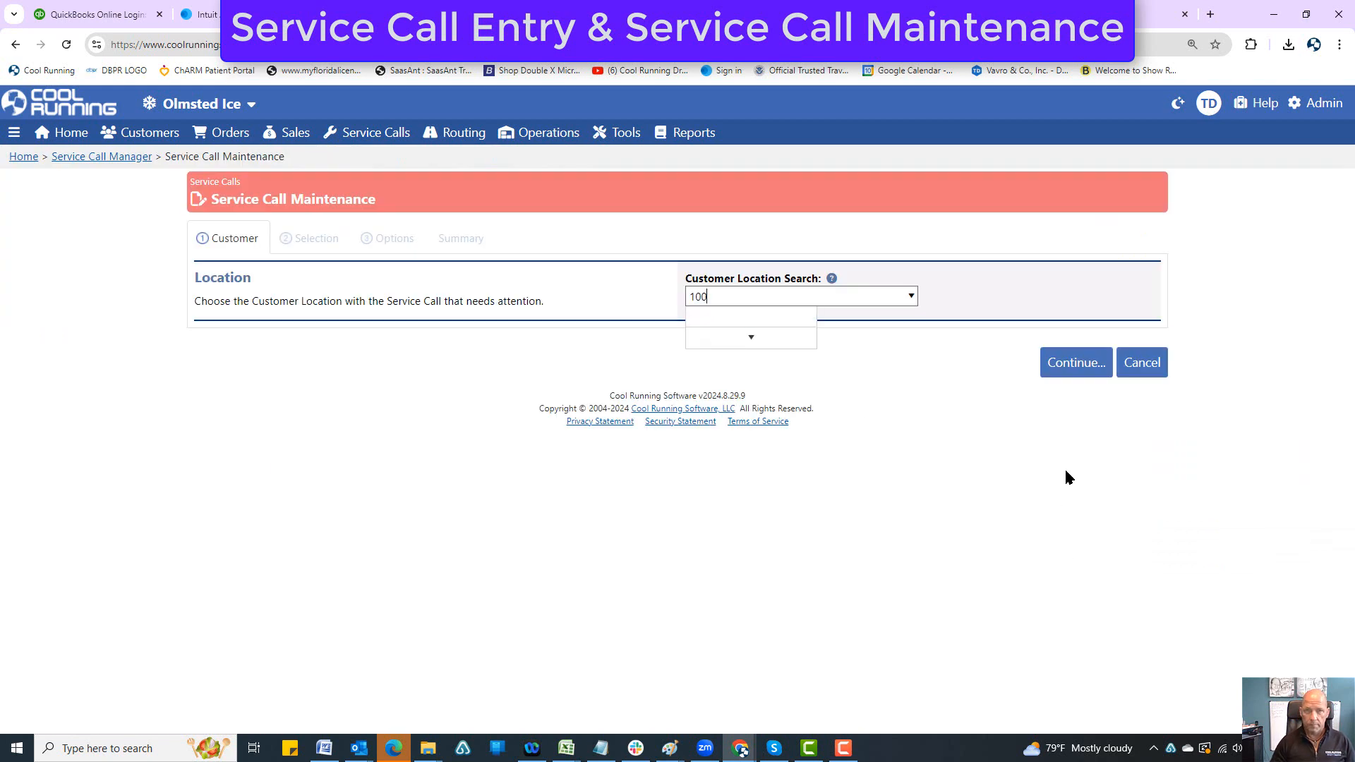
text(th)
click(765, 317)
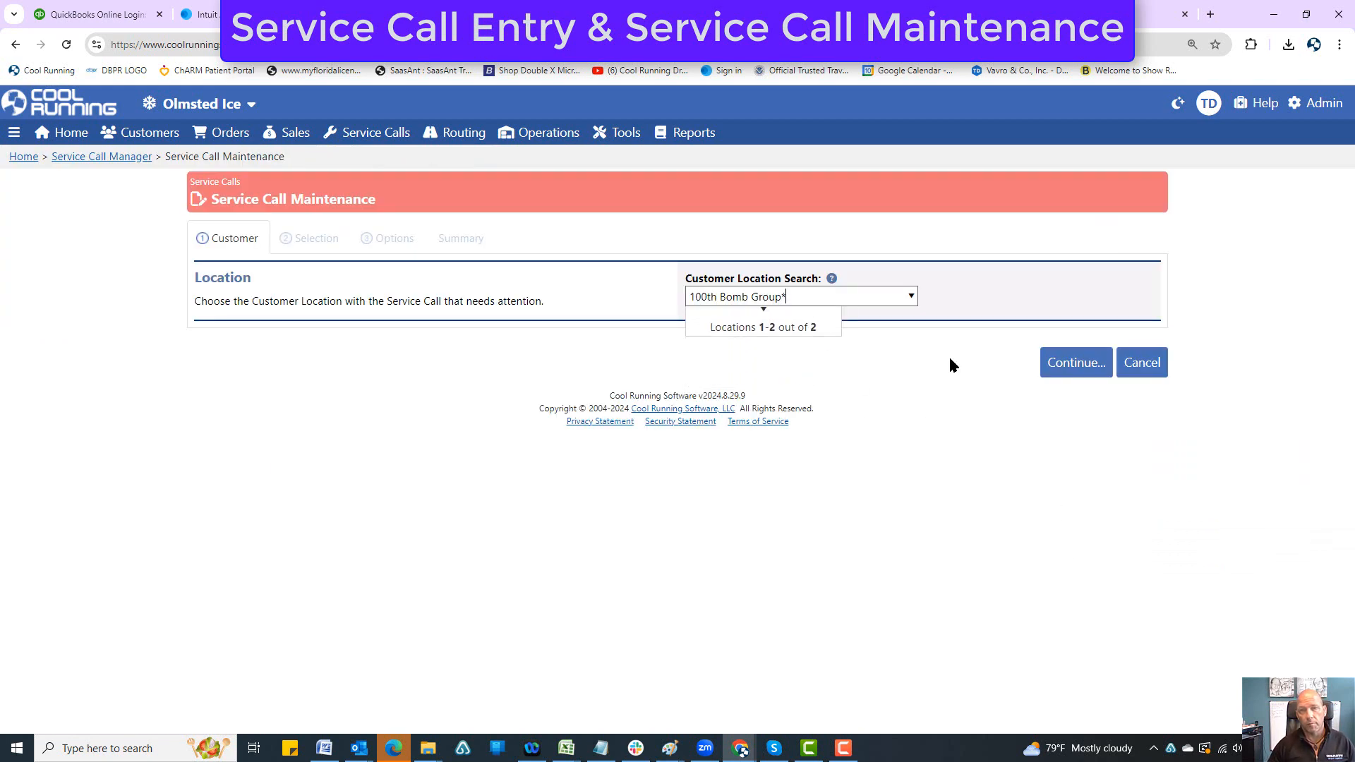
click(1078, 363)
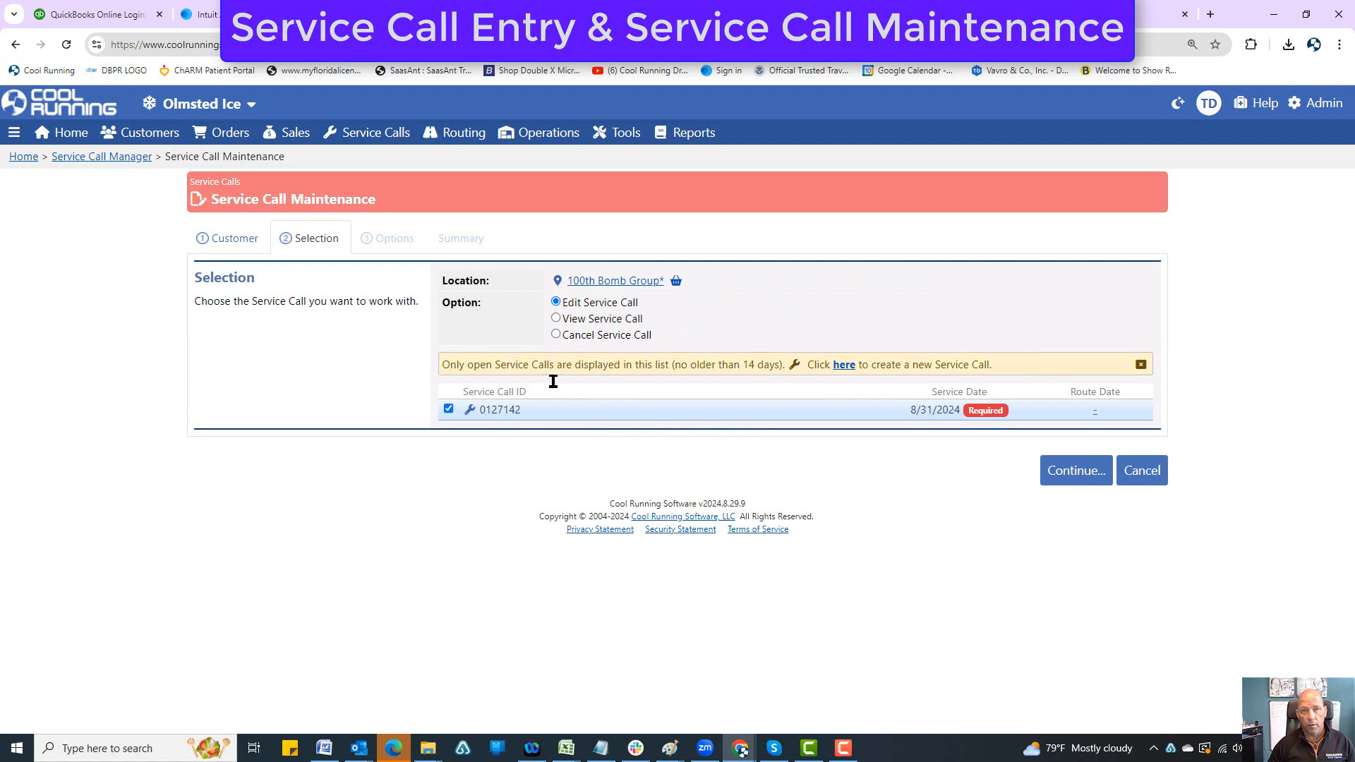
click(556, 318)
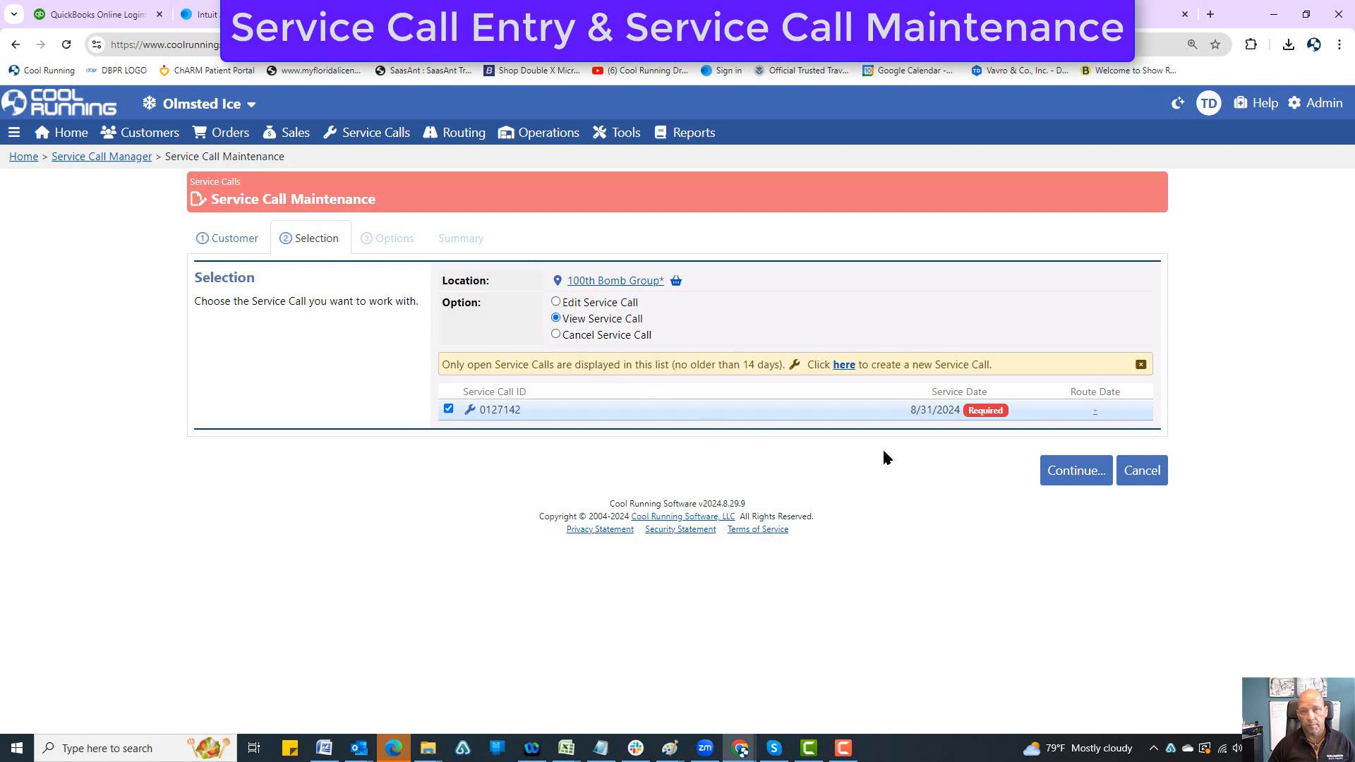
Step: Choose Edit Service Call for the 100th Bomb Group* call and proceed to its options for review
click(556, 302)
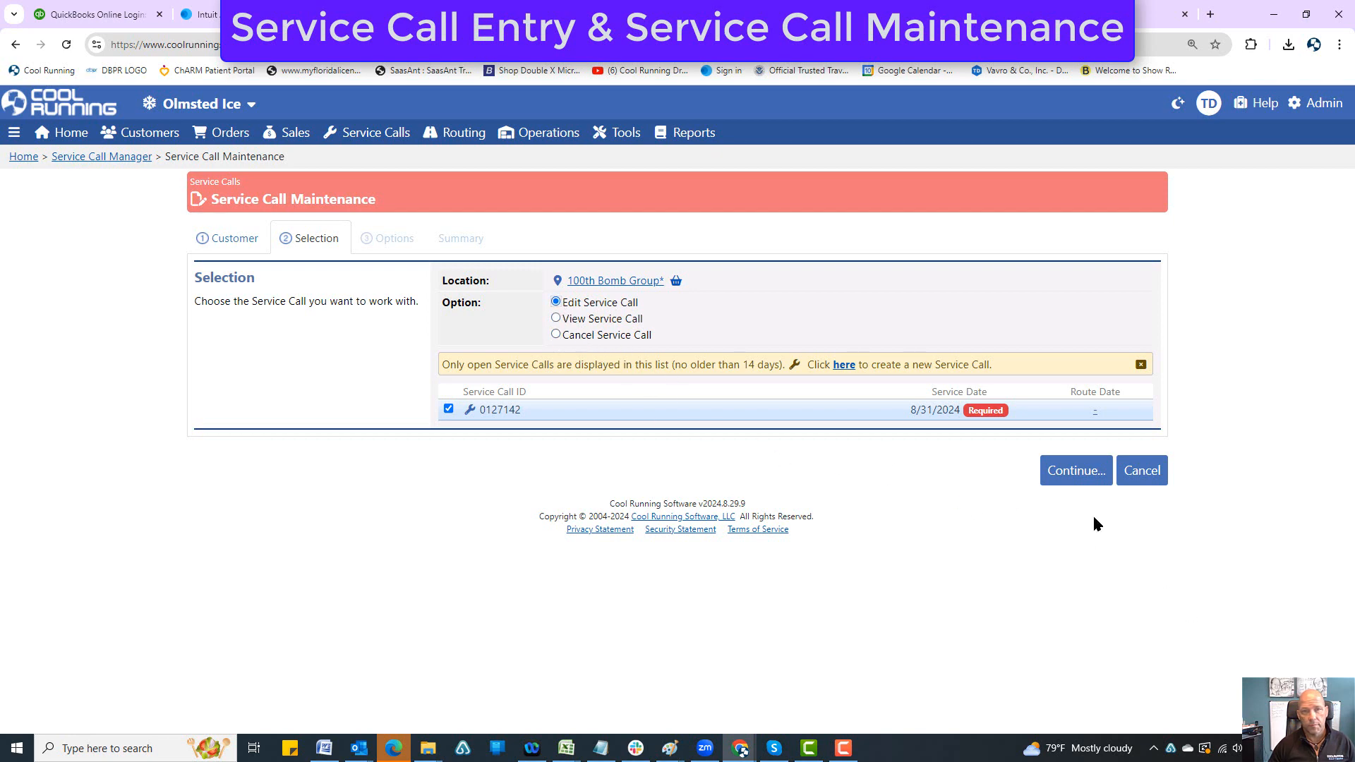
click(1071, 472)
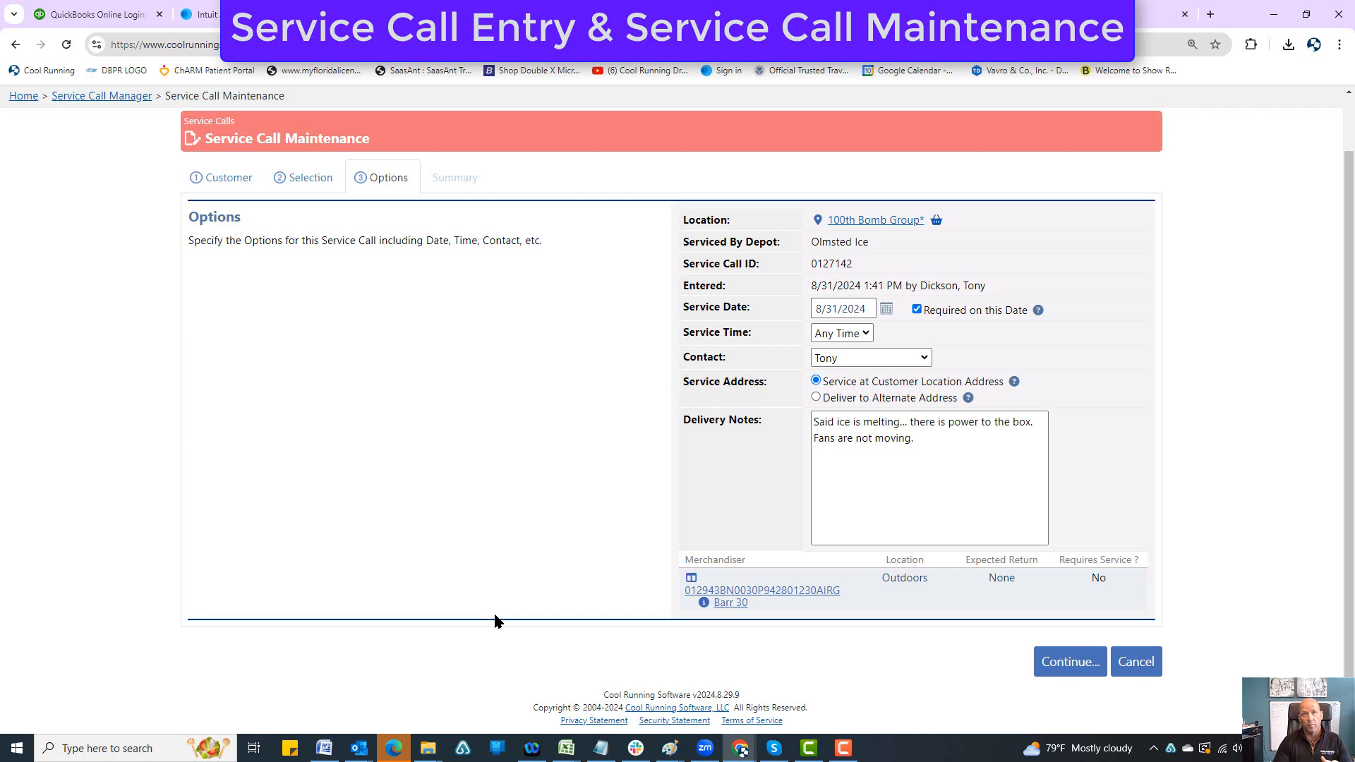
Step: Return to the route builder, lock the 8/31/2024 routes for editing and add a new route
scroll(539, 206, up, 2)
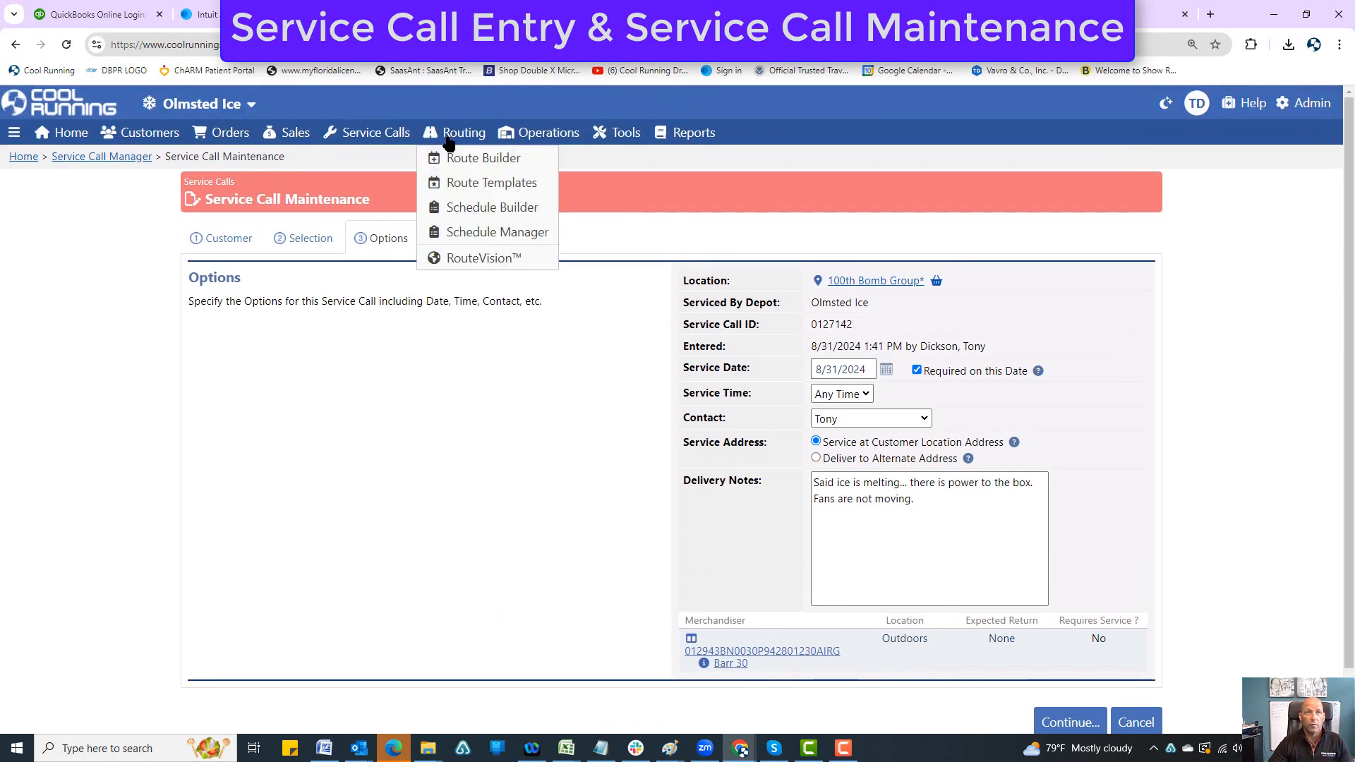
click(450, 157)
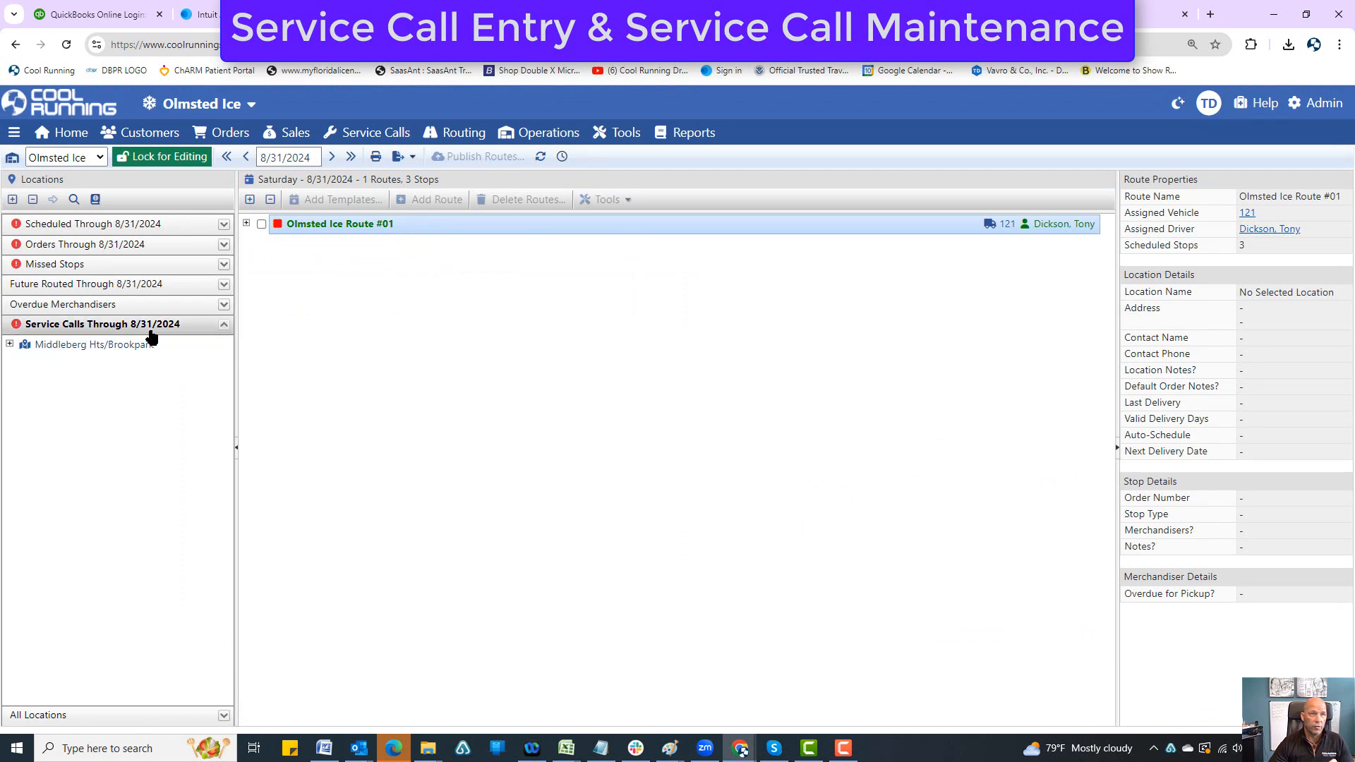
click(131, 161)
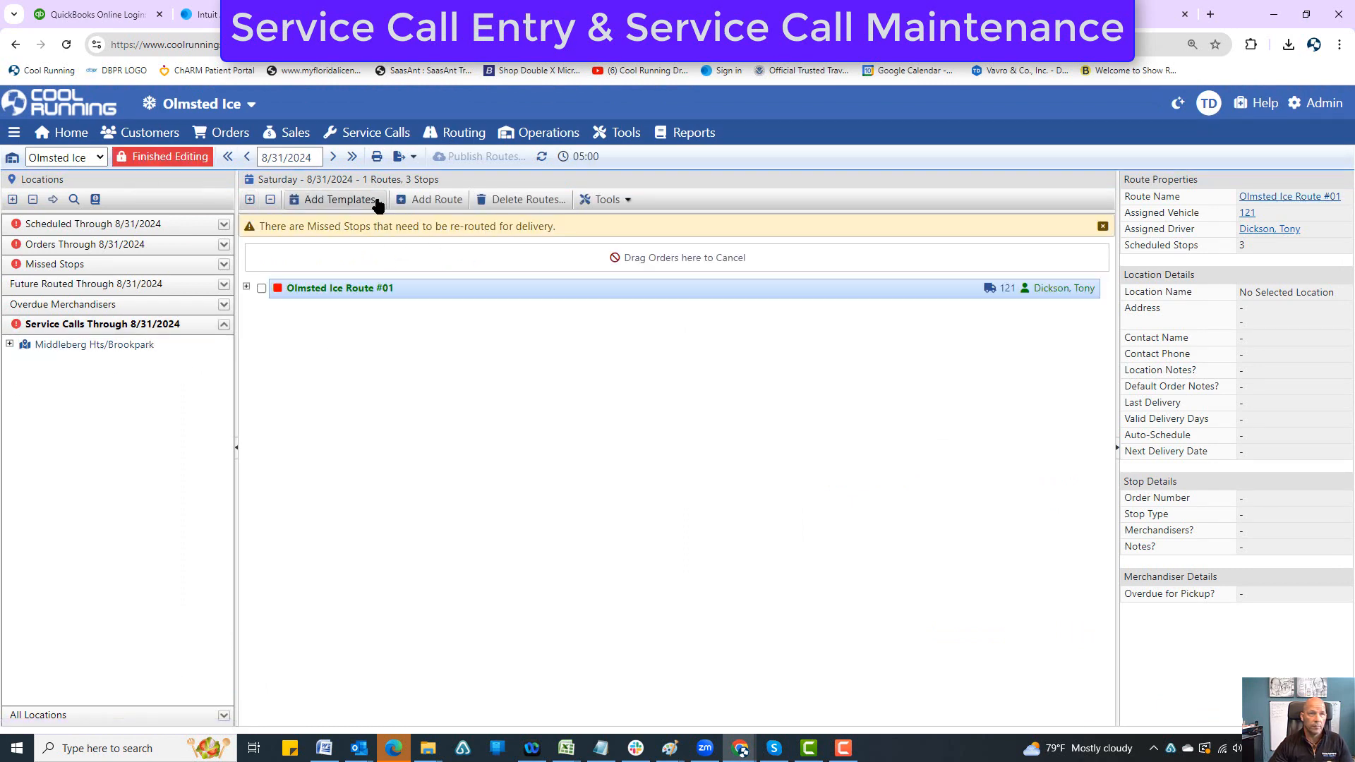
click(432, 199)
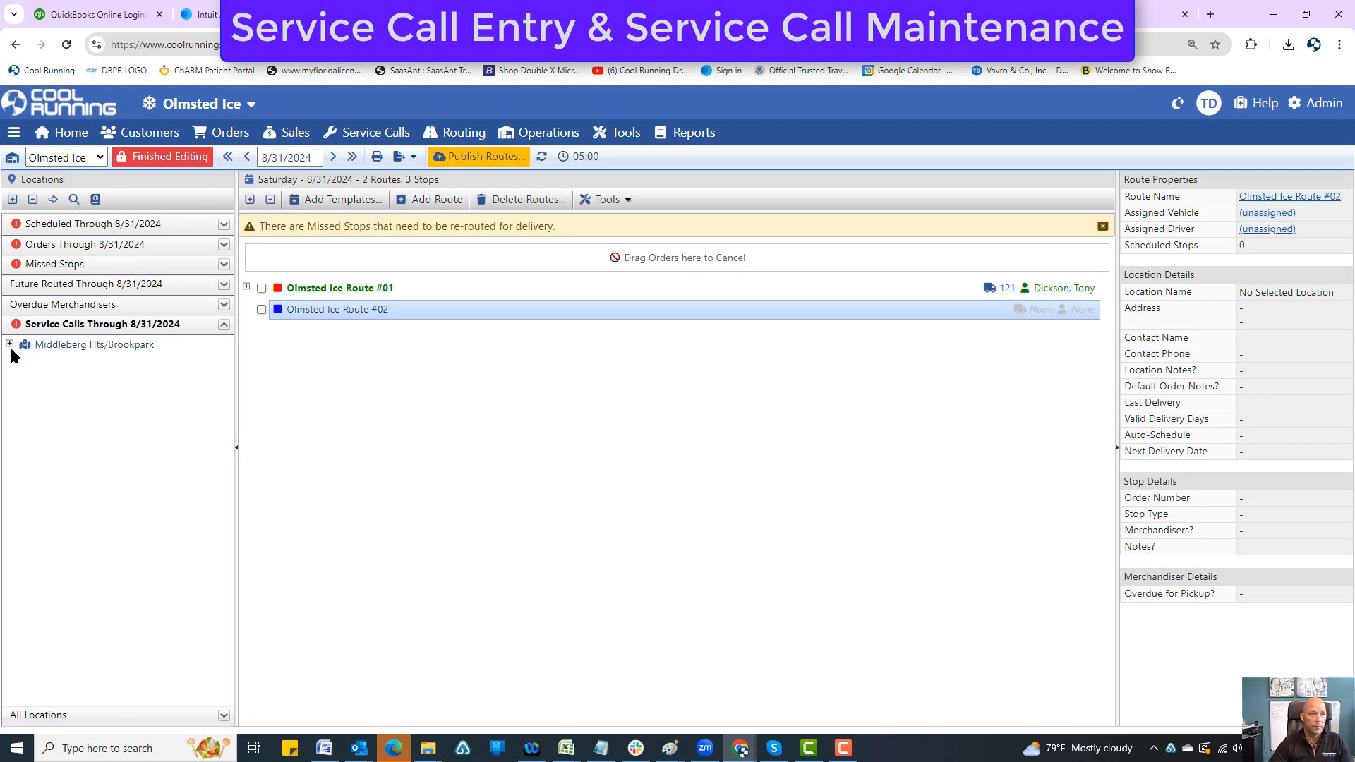
Step: Assign the 100th Bomb Group* service call from Middleberg Hts/Brookpark to Olmsted Ice Route #02 and publish the routes
click(10, 345)
drag(74, 359, 330, 307)
click(451, 156)
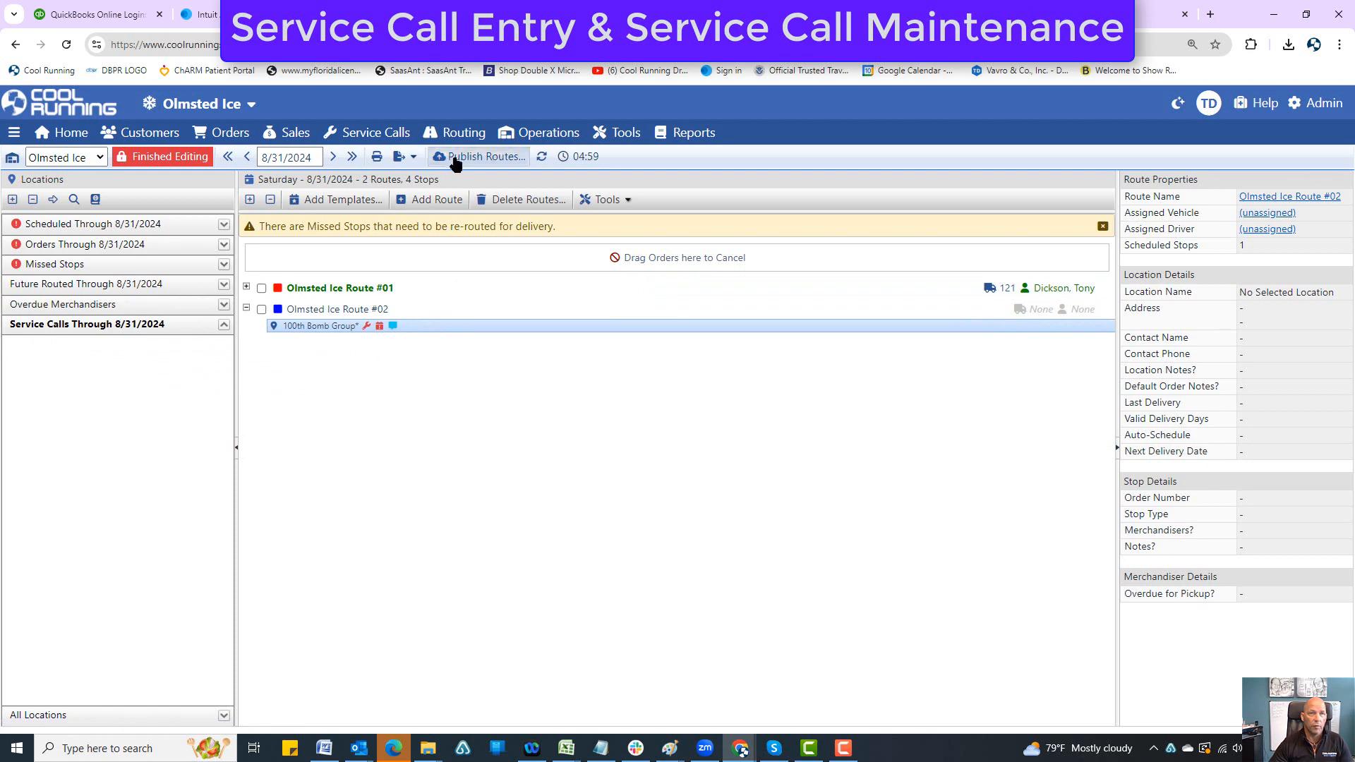